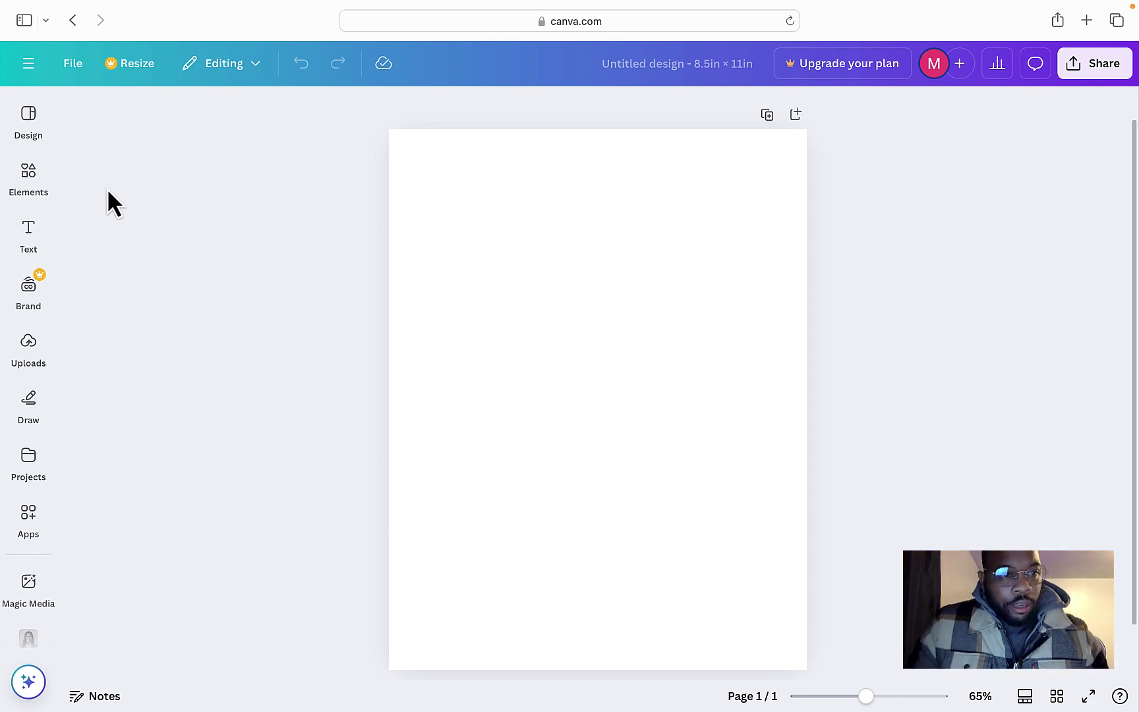
# Add a square shape and resize it into an 8.5 × 0.6 in bar across the top edge
pyautogui.click(29, 177)
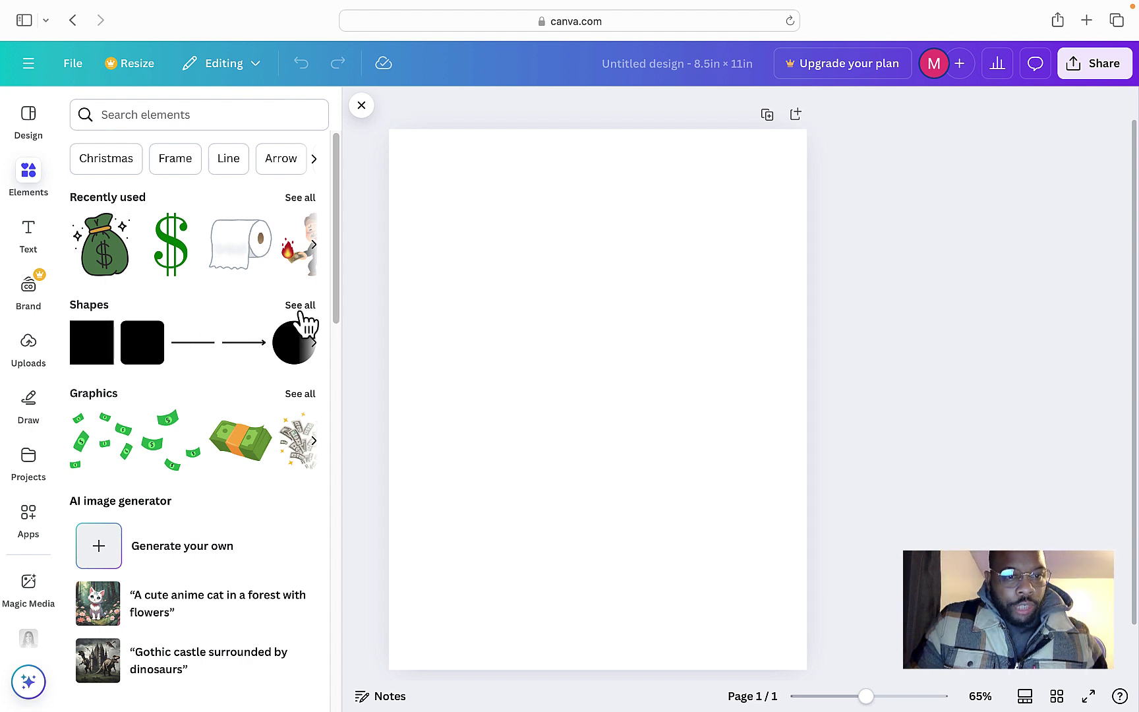
pyautogui.click(97, 356)
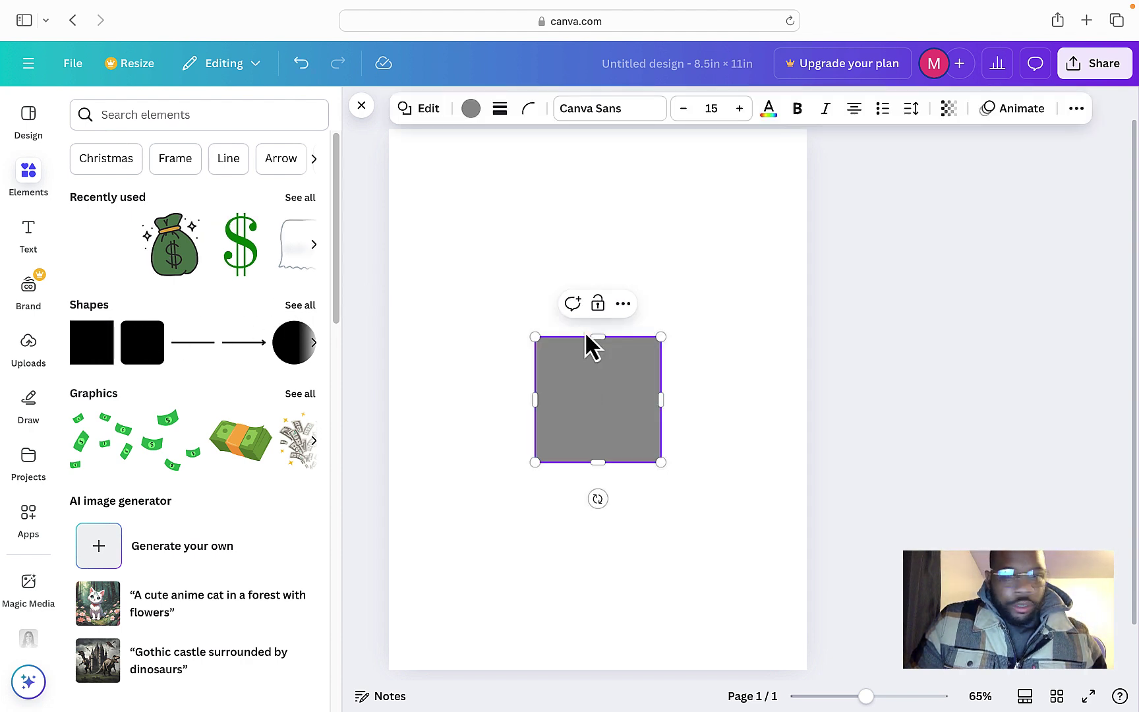
pyautogui.moveTo(592, 438); pyautogui.dragTo(445, 224)
pyautogui.moveTo(517, 191); pyautogui.dragTo(807, 190)
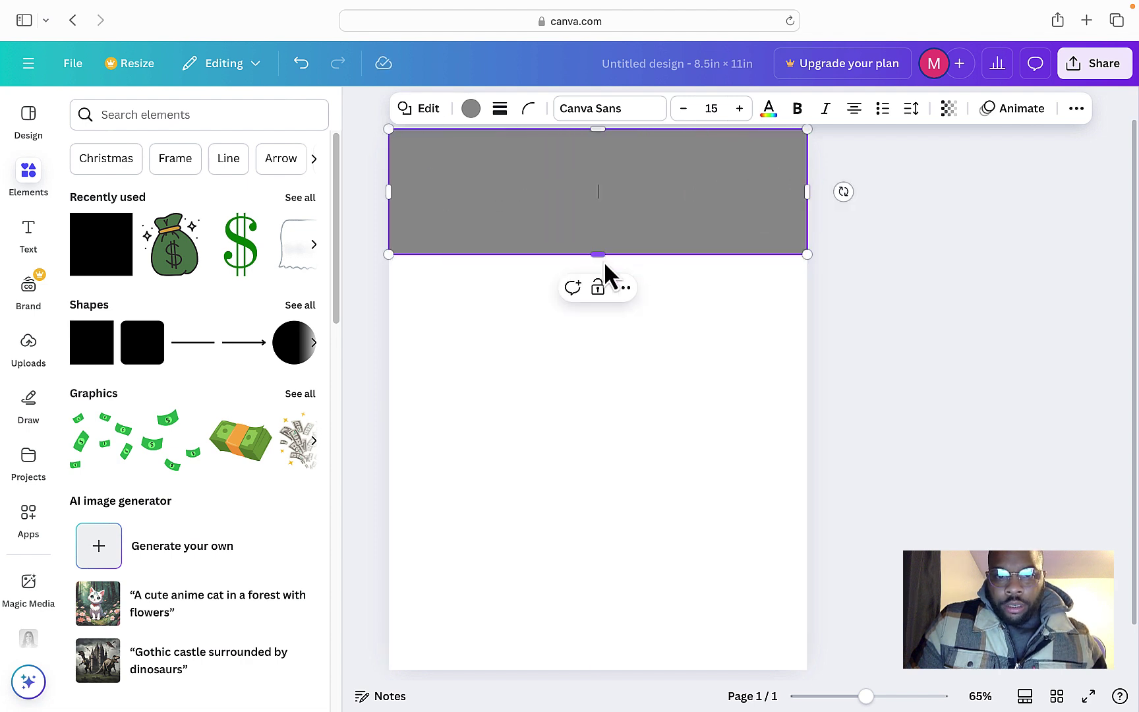
pyautogui.moveTo(598, 256); pyautogui.dragTo(605, 162)
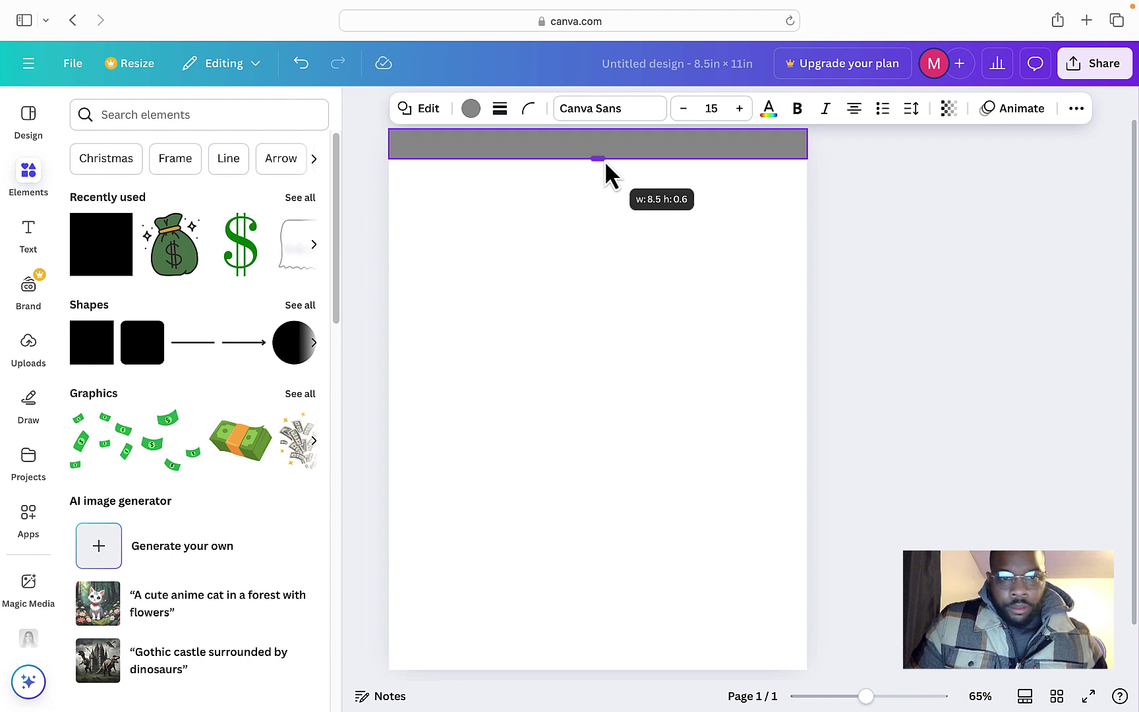
pyautogui.moveTo(604, 160); pyautogui.dragTo(604, 161)
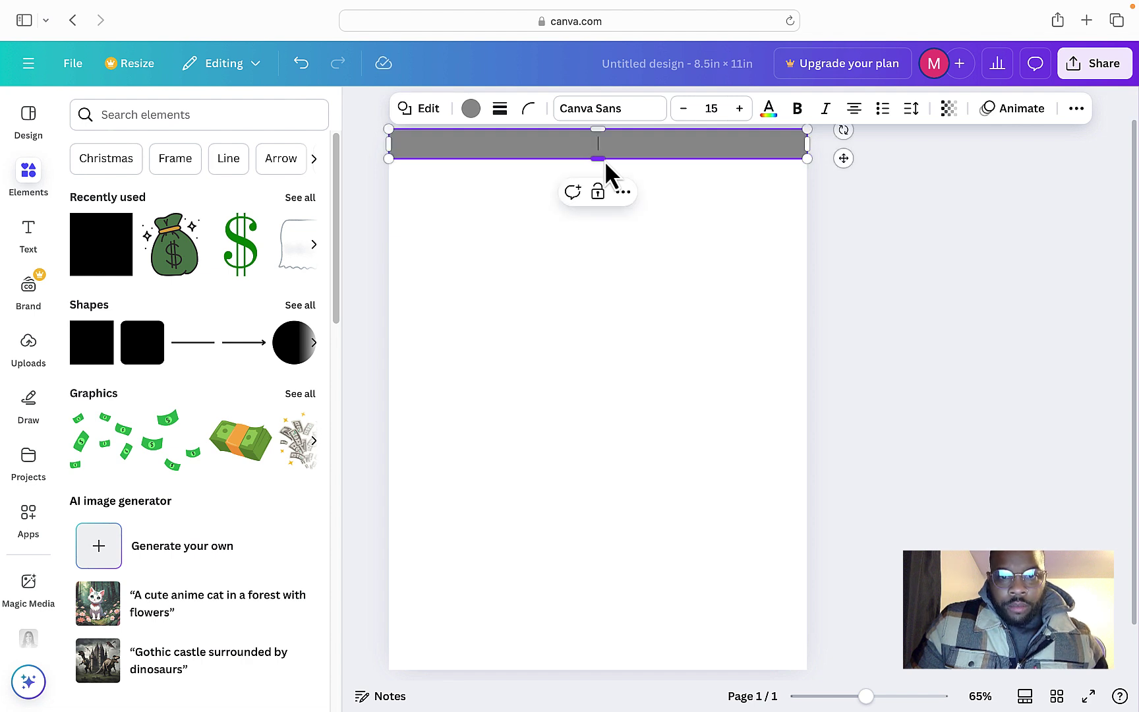
# Add a text box reading 'Christmas Ornaments'
pyautogui.click(496, 262)
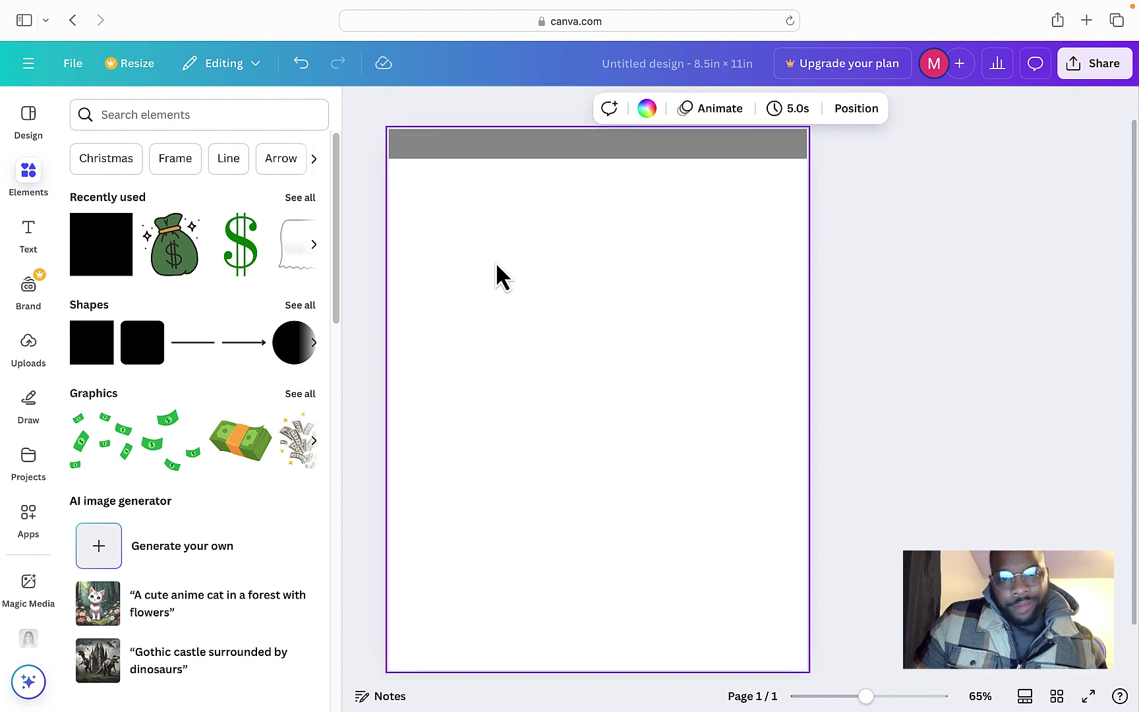
pyautogui.click(30, 228)
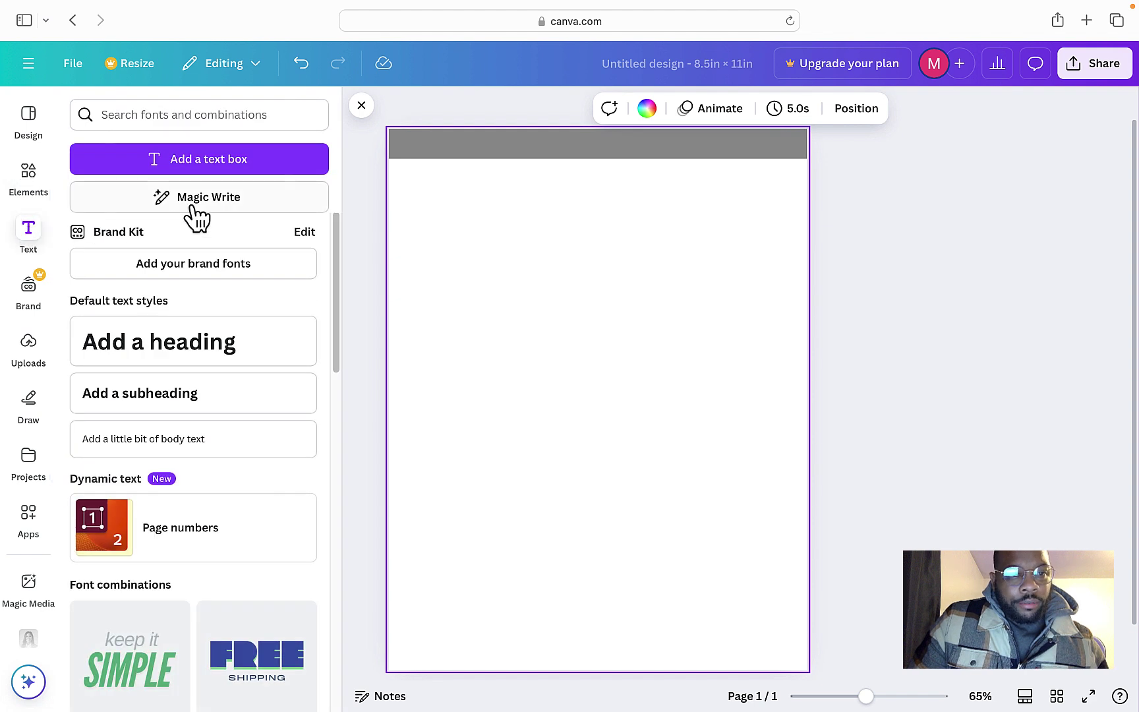
pyautogui.click(220, 165)
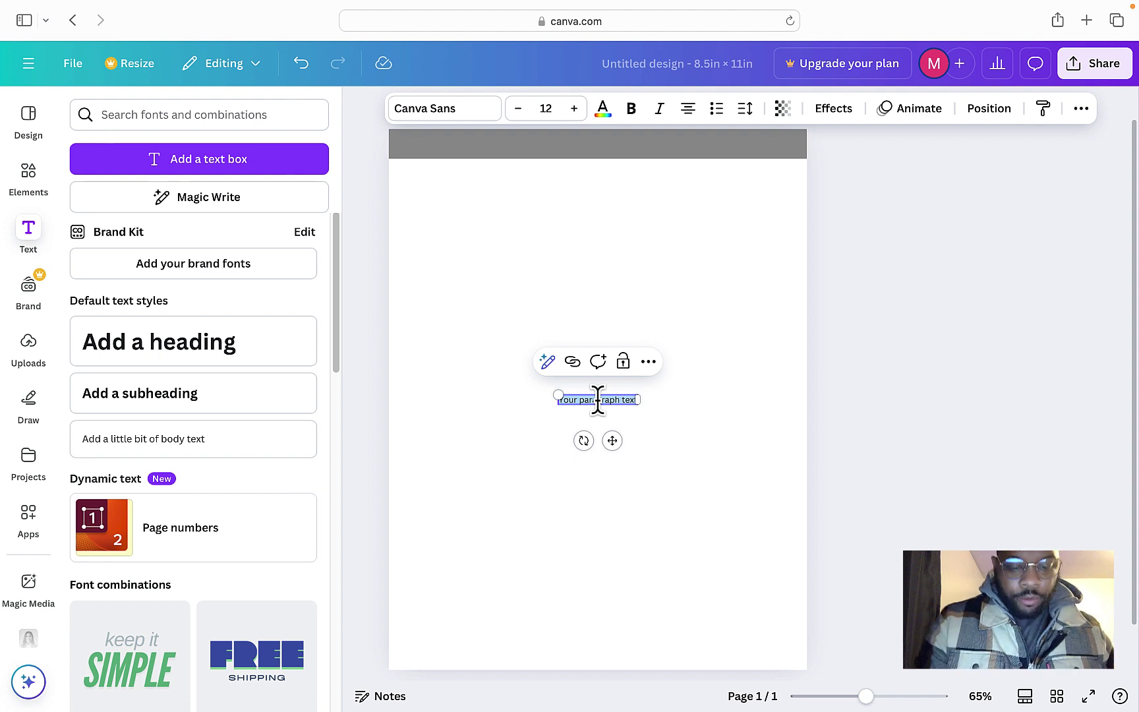
pyautogui.write('Chris')
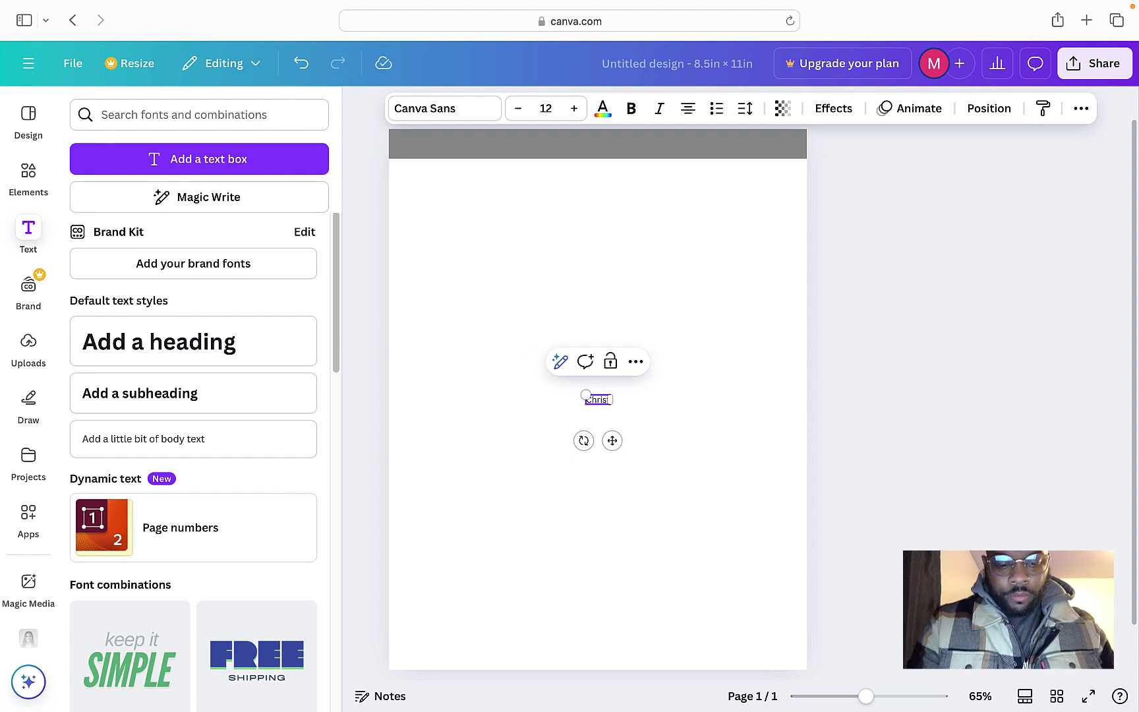
pyautogui.write('tmas C')
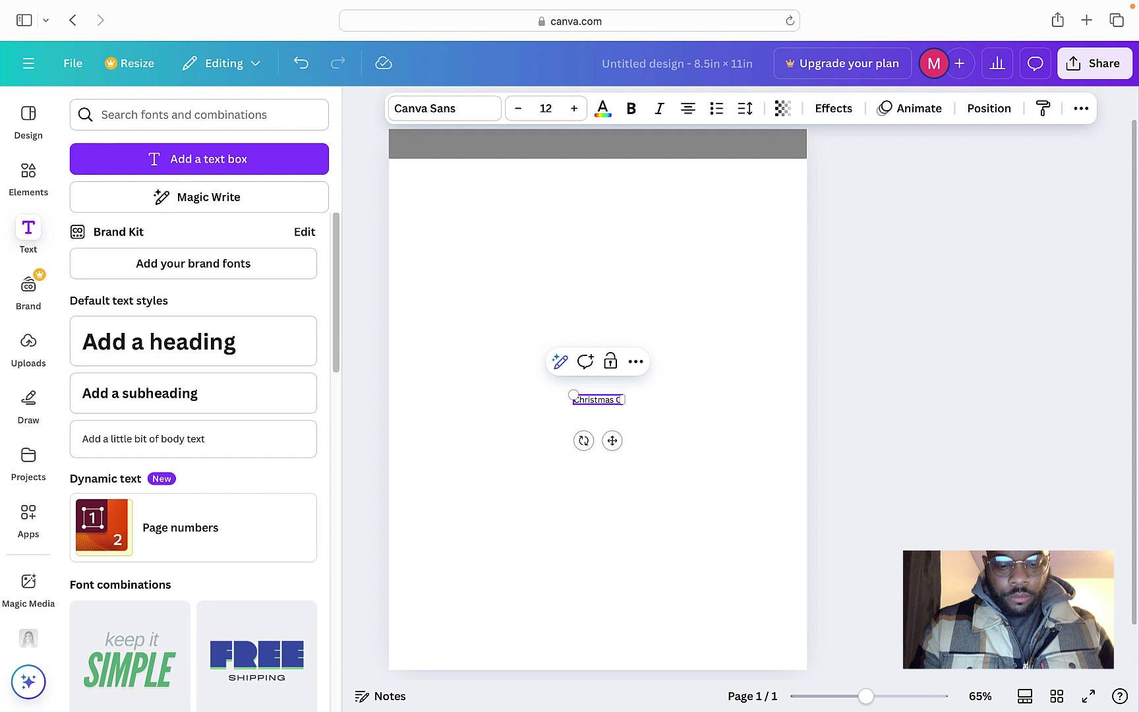
pyautogui.write('rnaments')
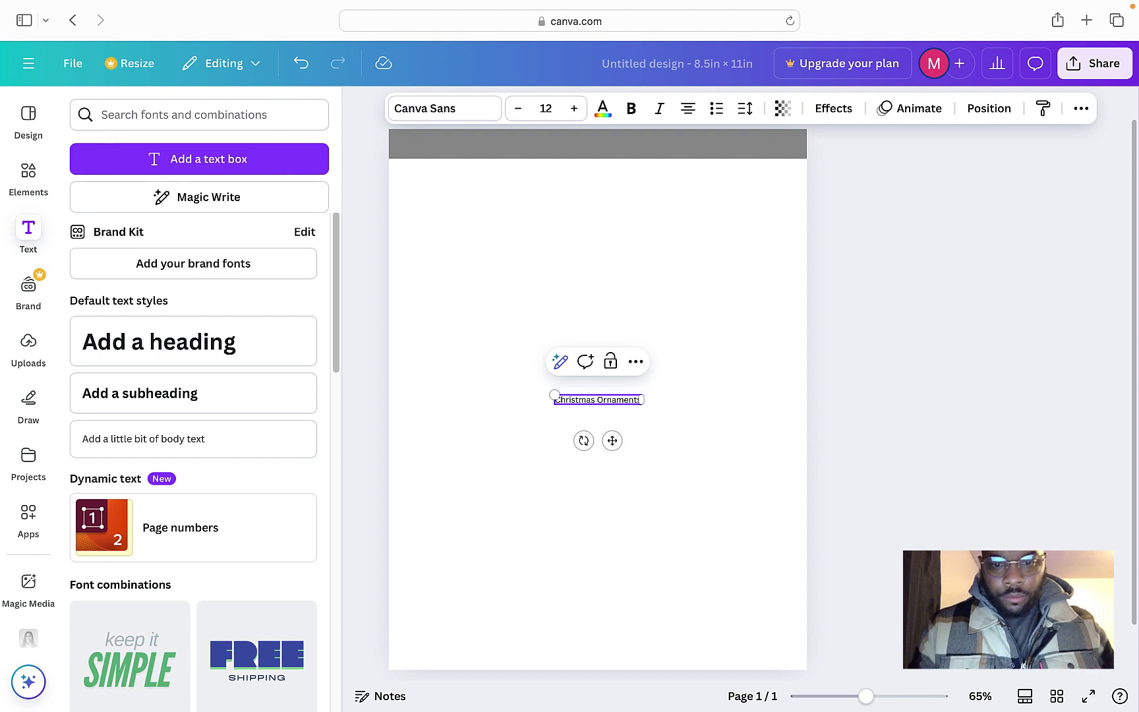
pyautogui.click(597, 520)
# Enlarge the heading to about 19.9 and center it inside the gray header bar
pyautogui.click(600, 400)
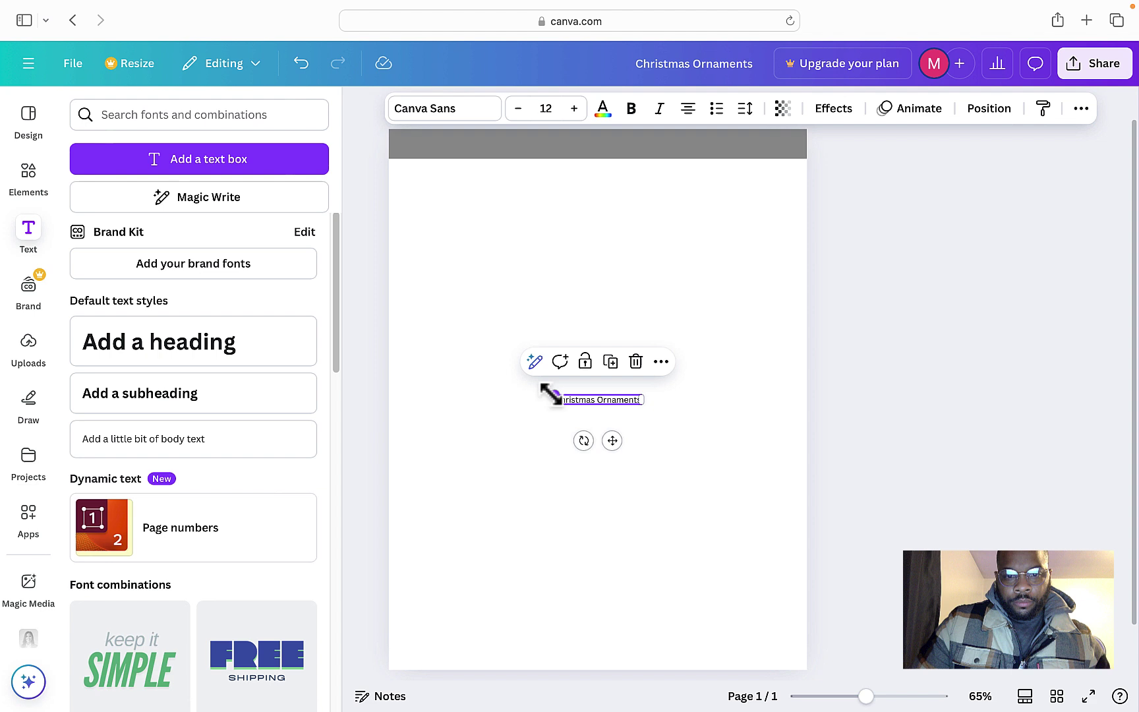
pyautogui.moveTo(552, 394); pyautogui.dragTo(507, 349)
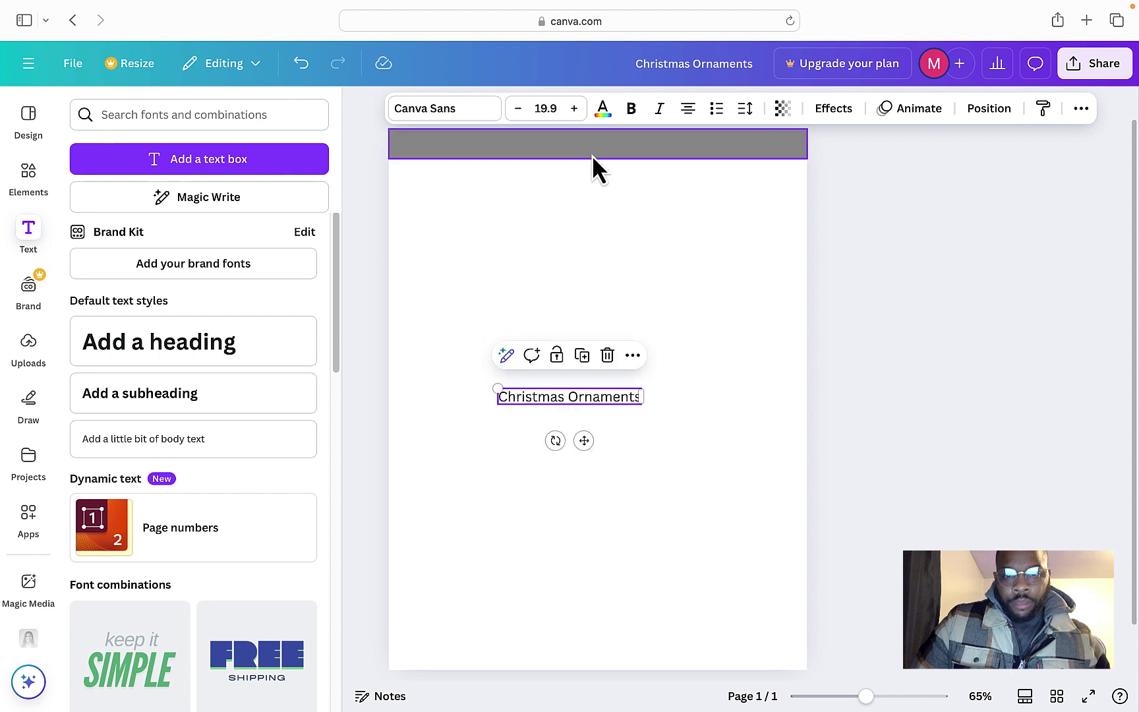
pyautogui.moveTo(557, 399); pyautogui.dragTo(588, 145)
pyautogui.click(546, 290)
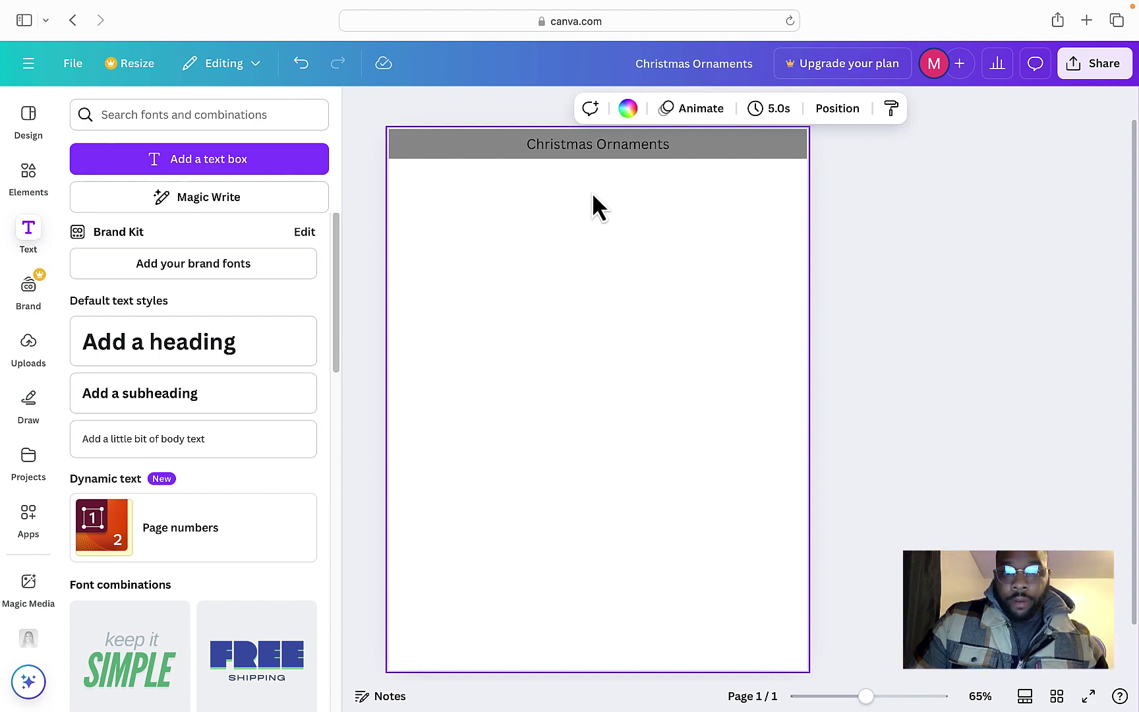
pyautogui.click(473, 147)
pyautogui.click(597, 145)
pyautogui.moveTo(597, 145)
pyautogui.mouseDown()
pyautogui.moveTo(603, 227)
pyautogui.moveTo(606, 208)
pyautogui.moveTo(531, 208)
pyautogui.moveTo(656, 203)
pyautogui.moveTo(580, 206)
pyautogui.moveTo(608, 204)
pyautogui.moveTo(587, 204)
pyautogui.moveTo(599, 202)
pyautogui.moveTo(599, 179)
pyautogui.moveTo(508, 180)
pyautogui.moveTo(505, 204)
pyautogui.moveTo(511, 178)
pyautogui.moveTo(639, 173)
pyautogui.moveTo(682, 183)
pyautogui.moveTo(613, 183)
pyautogui.moveTo(602, 147)
pyautogui.mouseUp()
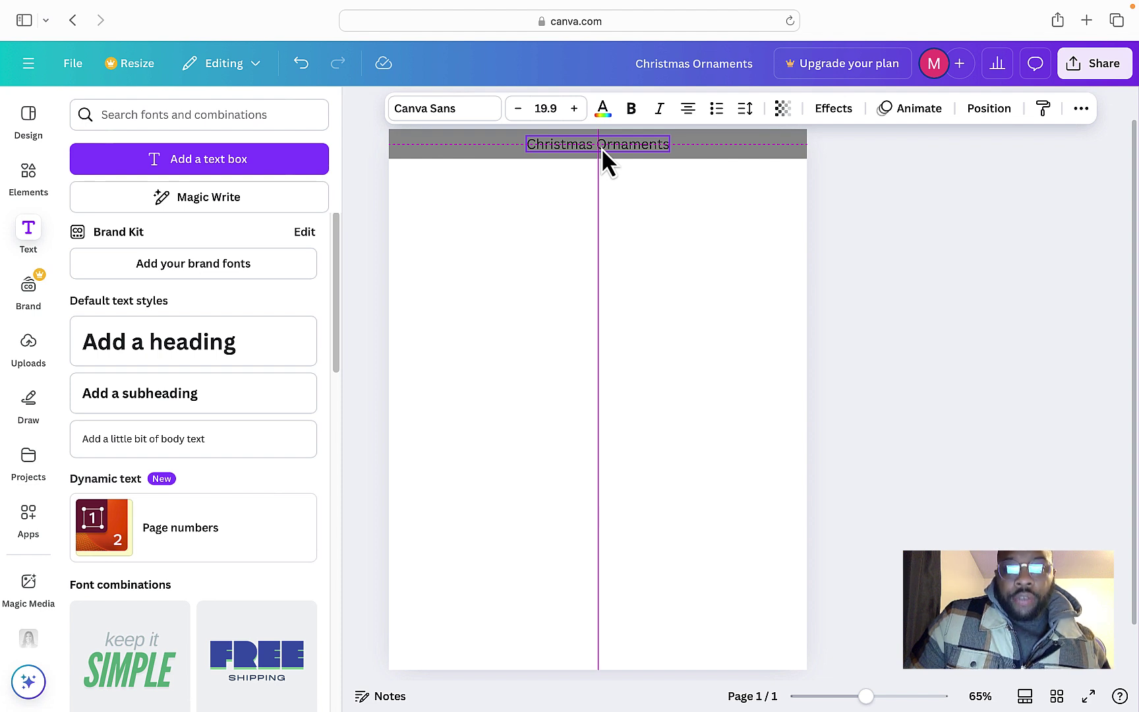
pyautogui.click(550, 293)
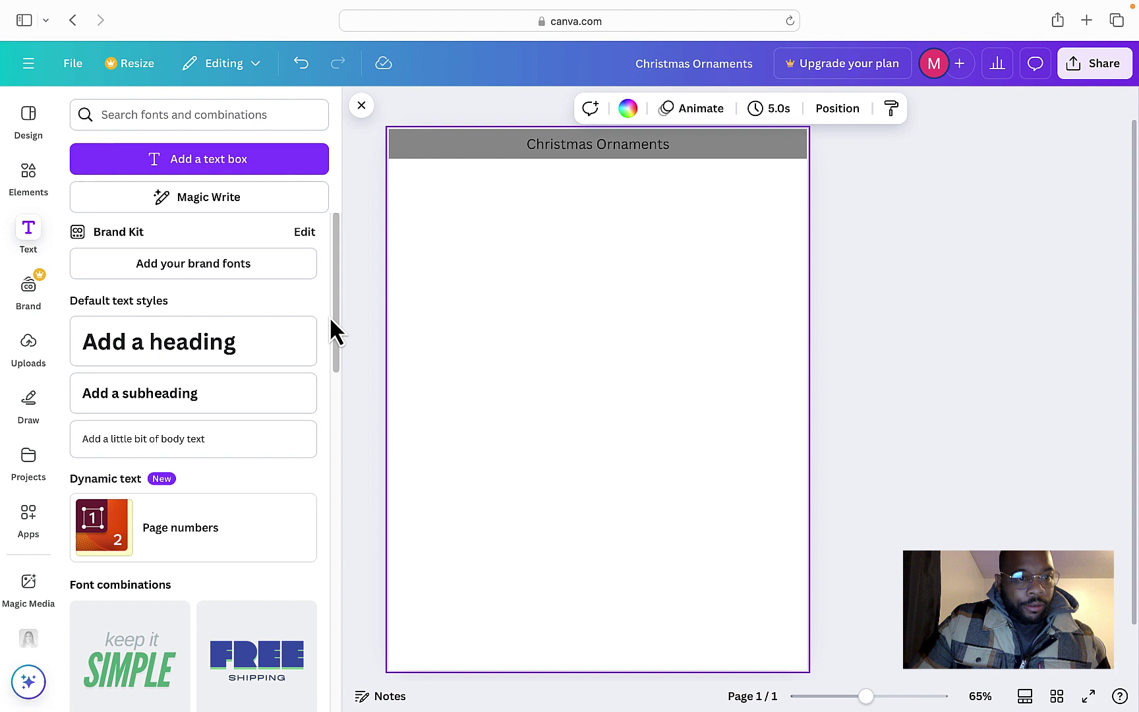
# Search the Elements library for 'image' and pick the image frame suggestion
pyautogui.click(29, 175)
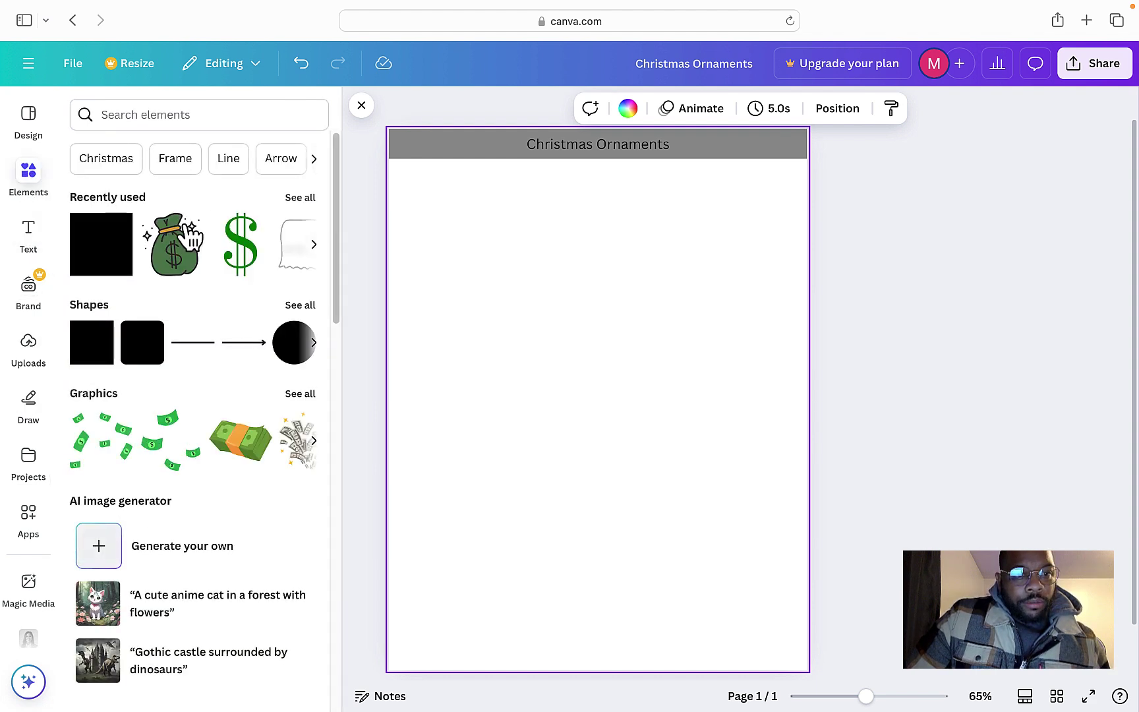
pyautogui.click(209, 116)
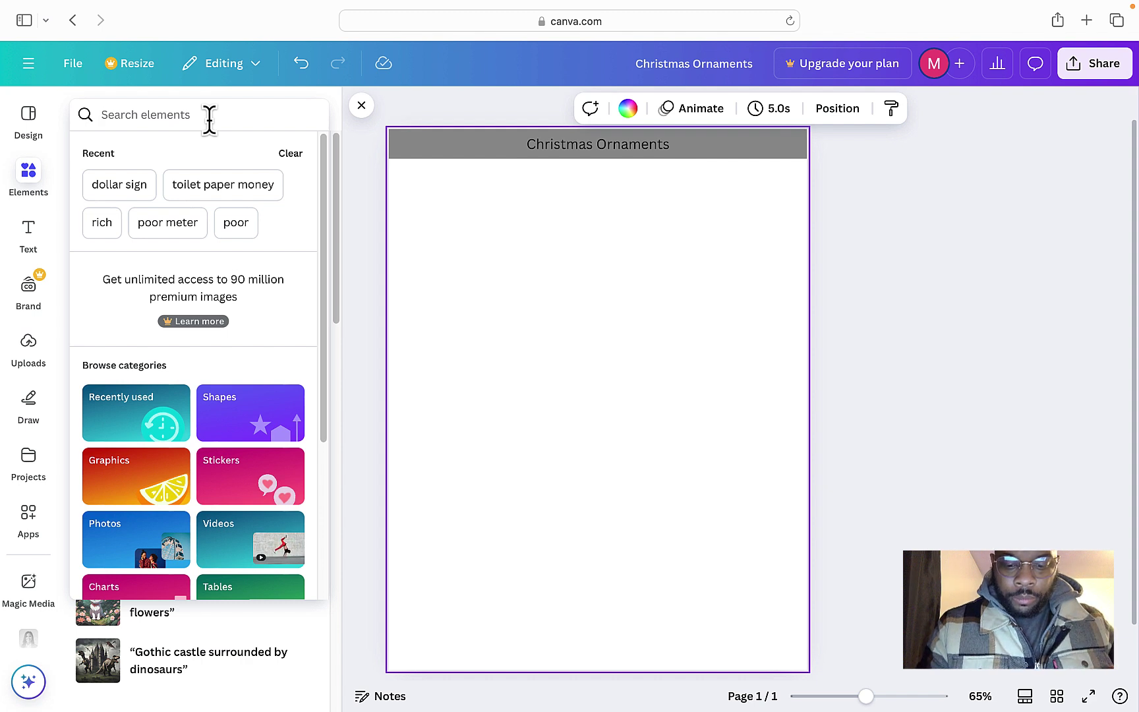
pyautogui.write('image')
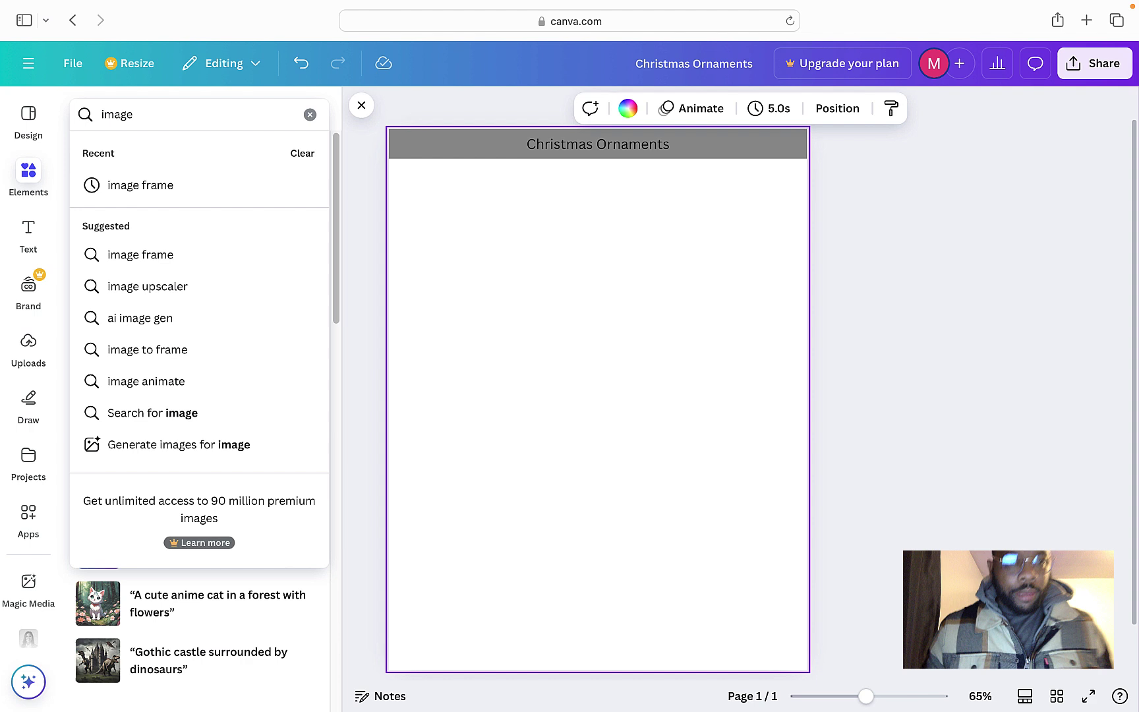
pyautogui.click(154, 186)
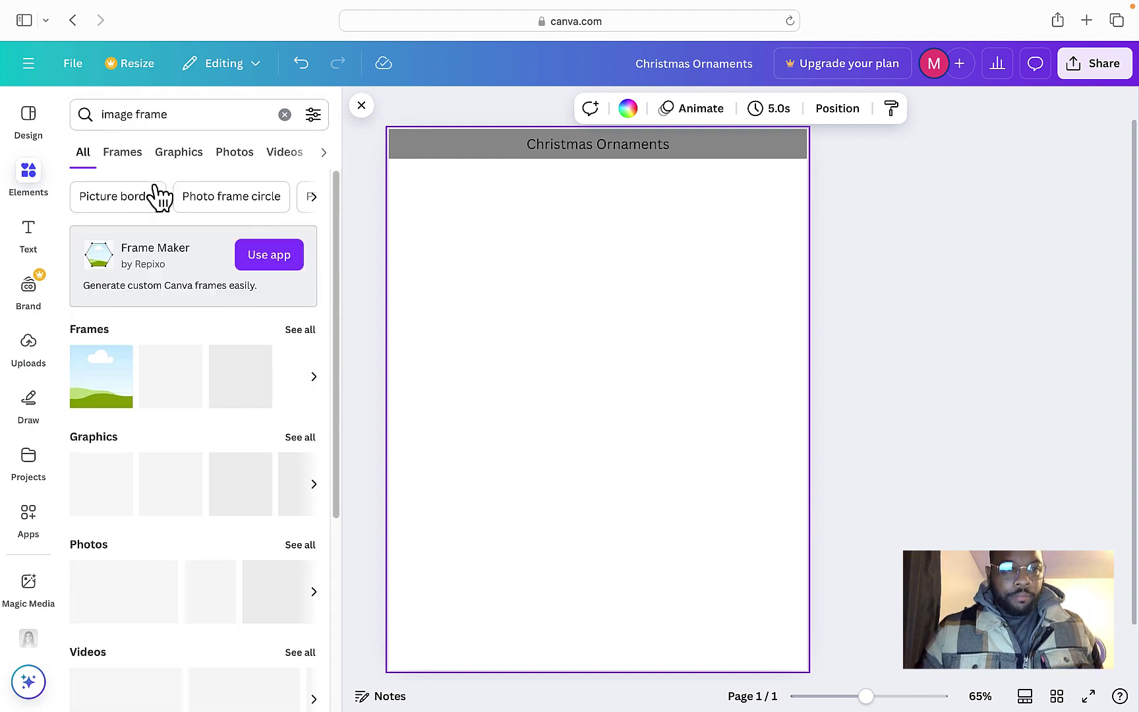
# Add a landscape image frame below the header at the top-left and shrink it to a smaller square
pyautogui.click(99, 399)
pyautogui.moveTo(620, 437); pyautogui.dragTo(518, 291)
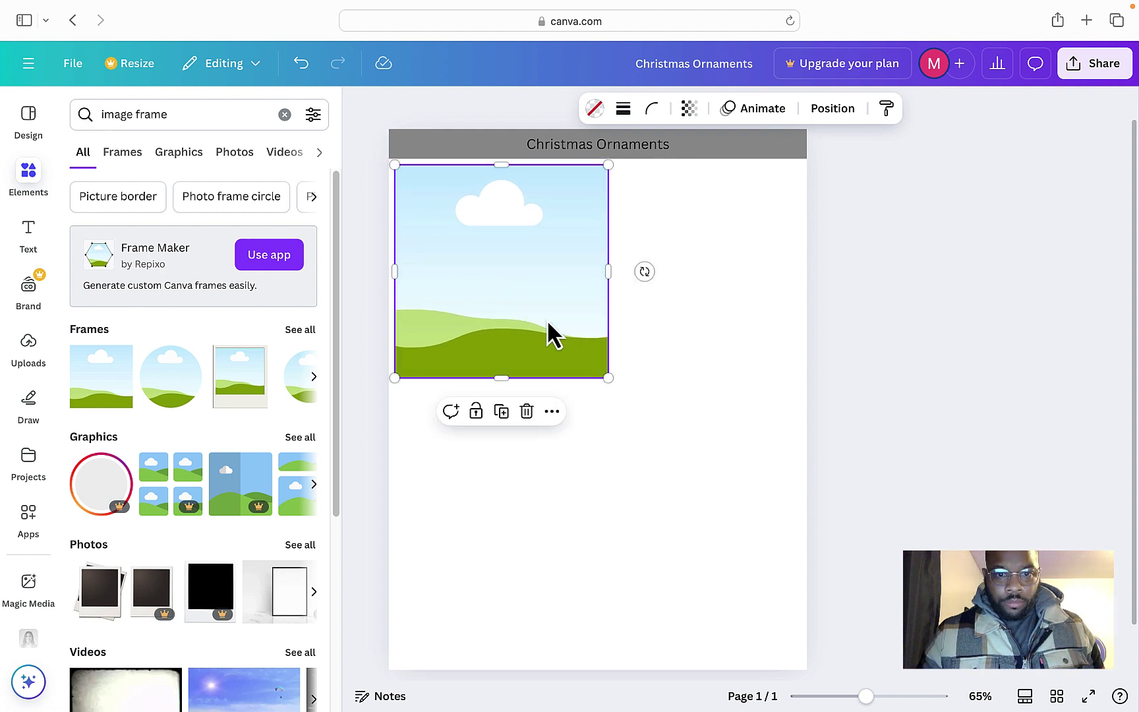
pyautogui.moveTo(608, 377); pyautogui.dragTo(525, 302)
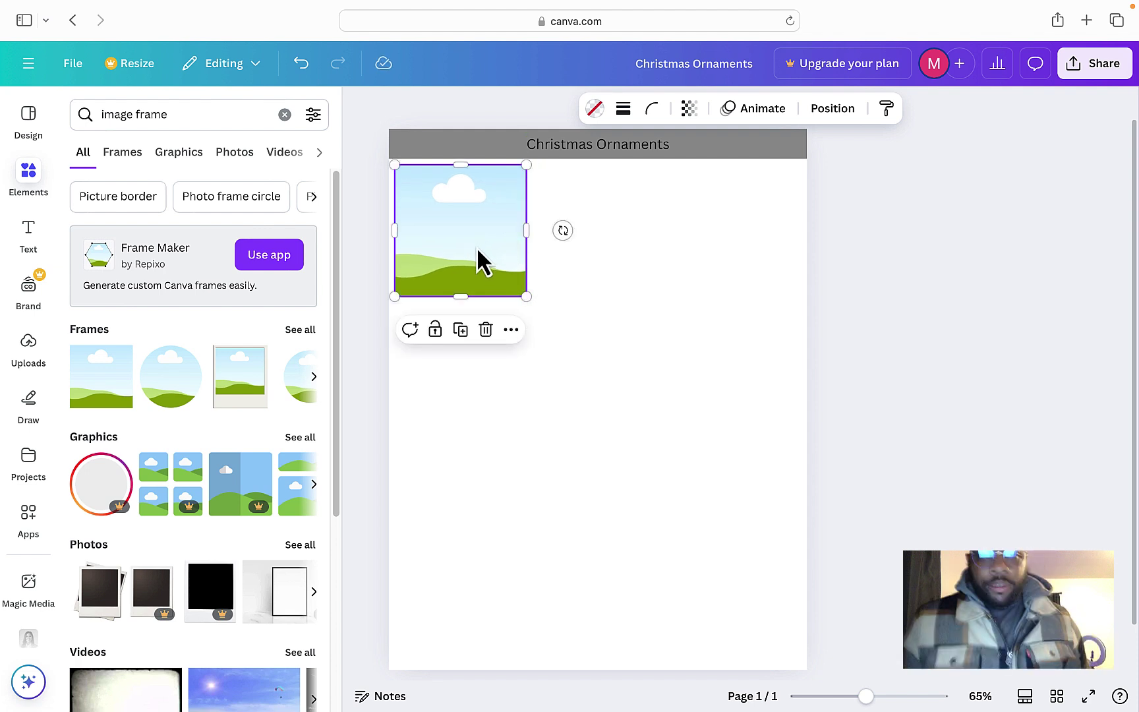
# Duplicate the frame twice, placing the copies side by side to its right
pyautogui.click(461, 331)
pyautogui.moveTo(471, 246); pyautogui.dragTo(591, 226)
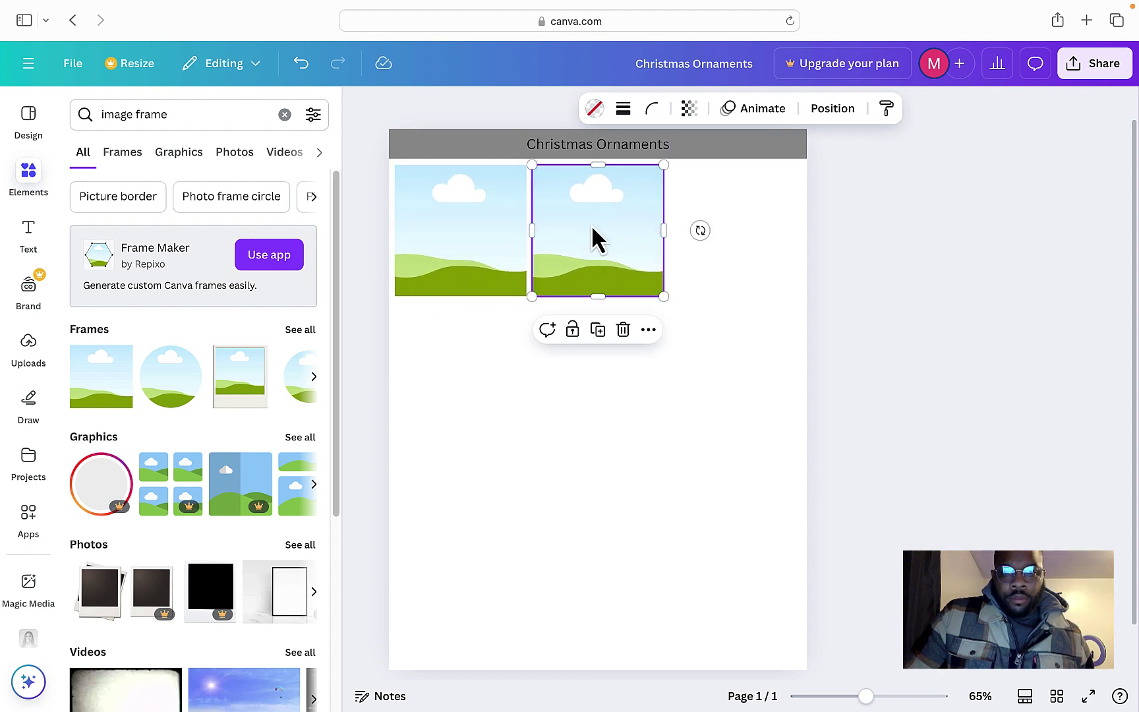
pyautogui.click(598, 329)
pyautogui.click(490, 434)
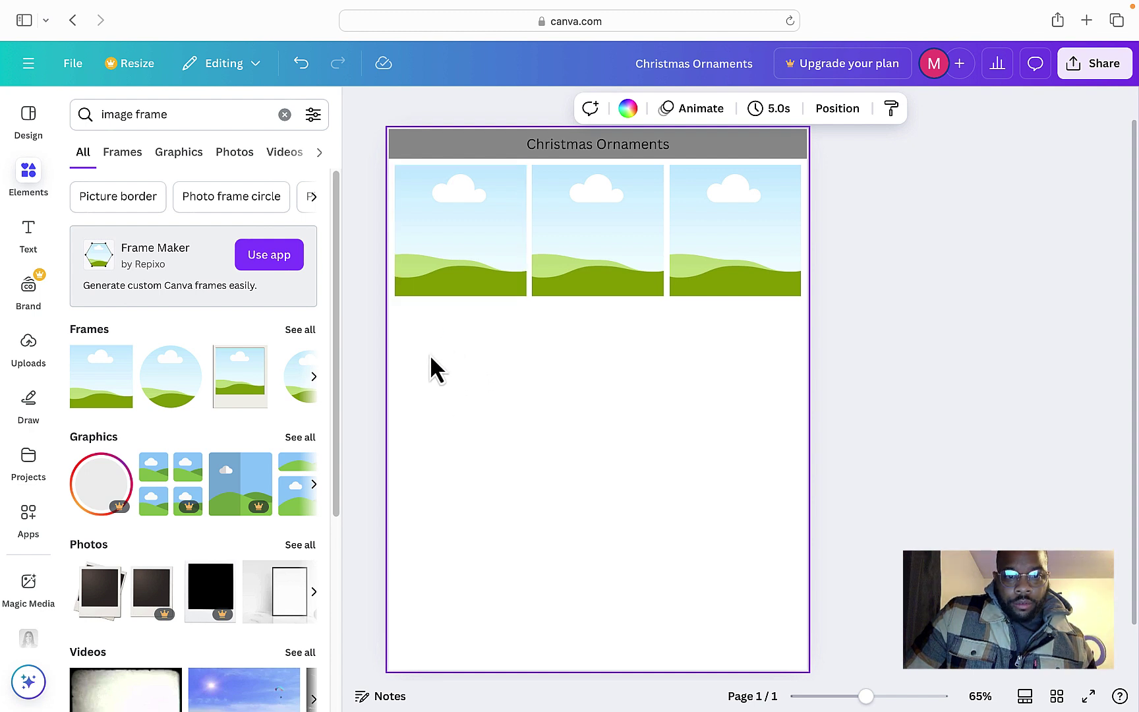
pyautogui.moveTo(431, 388); pyautogui.dragTo(722, 198)
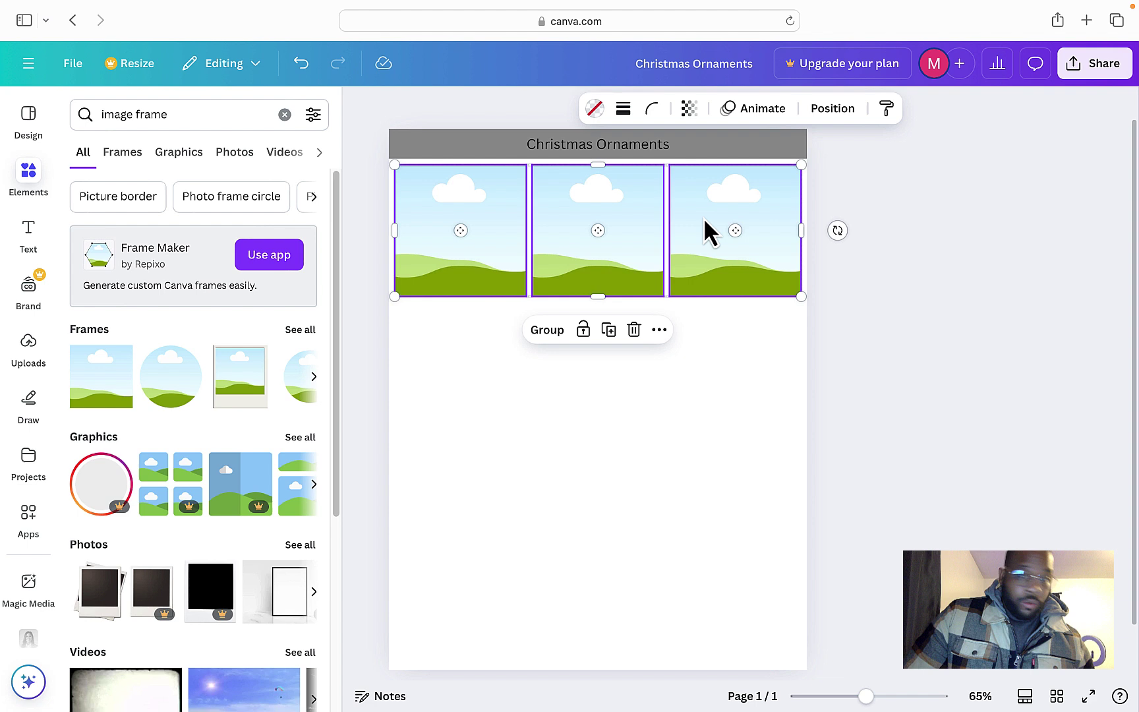
pyautogui.click(560, 499)
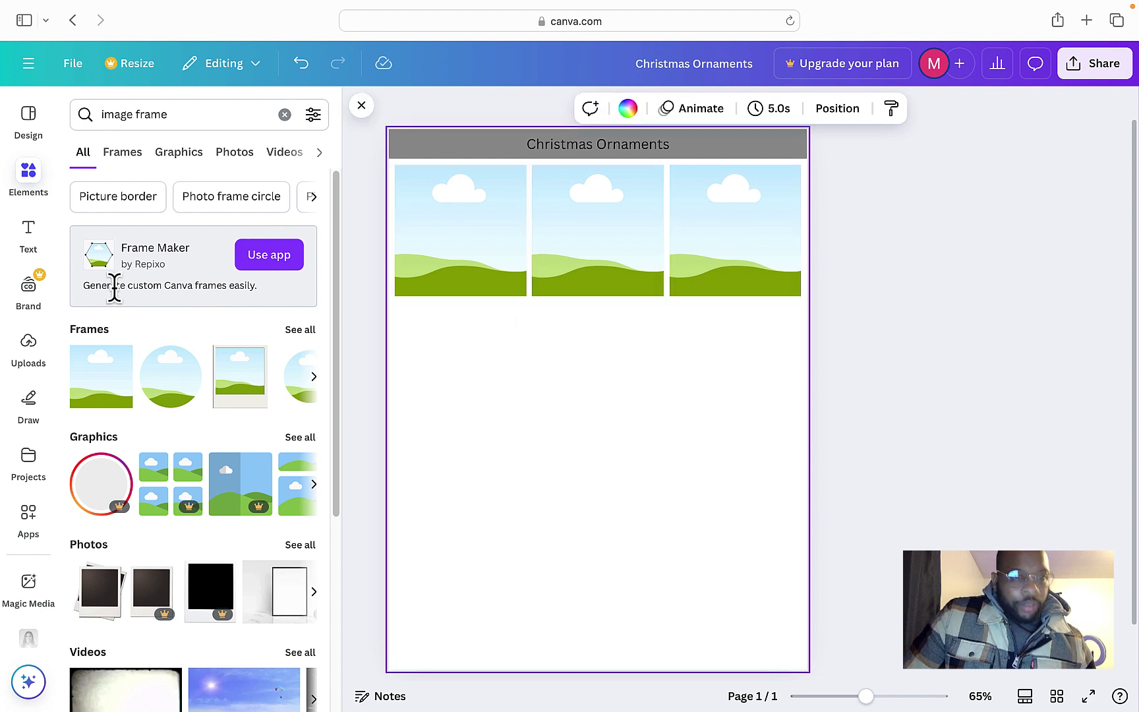
# Add a 'Your paragraph text' box under the first frame and copy it toward the second
pyautogui.click(28, 231)
pyautogui.click(198, 165)
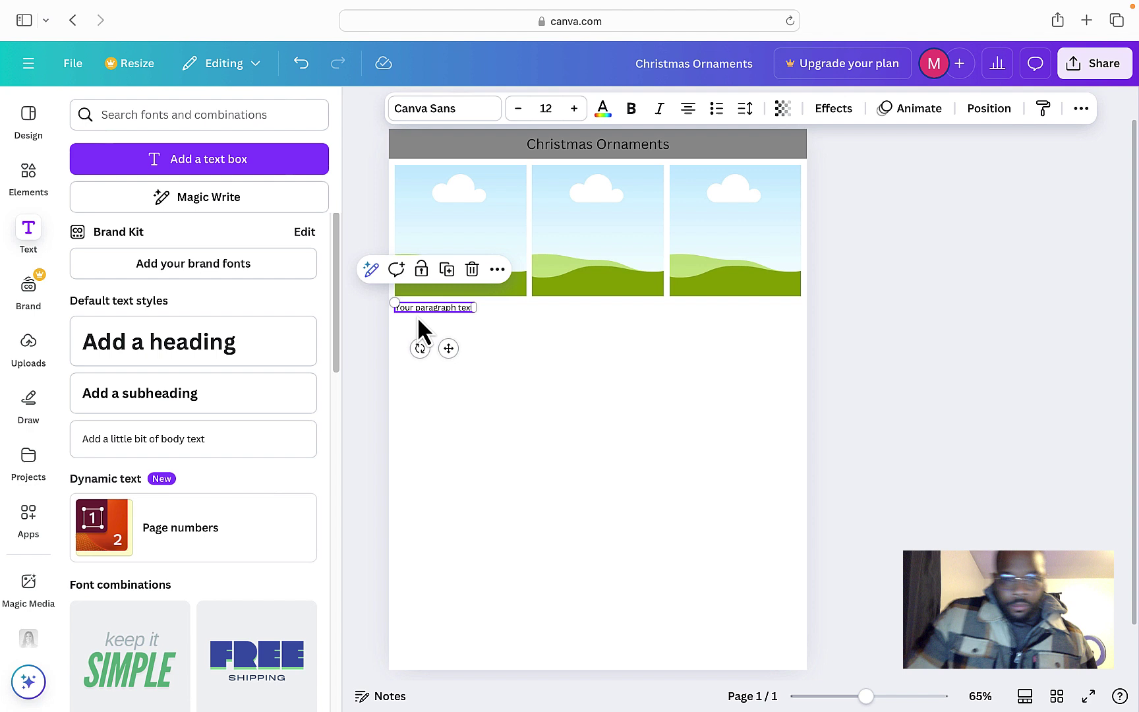
pyautogui.moveTo(426, 307)
pyautogui.mouseDown()
pyautogui.moveTo(453, 319)
pyautogui.moveTo(398, 302)
pyautogui.moveTo(436, 316)
pyautogui.mouseUp()
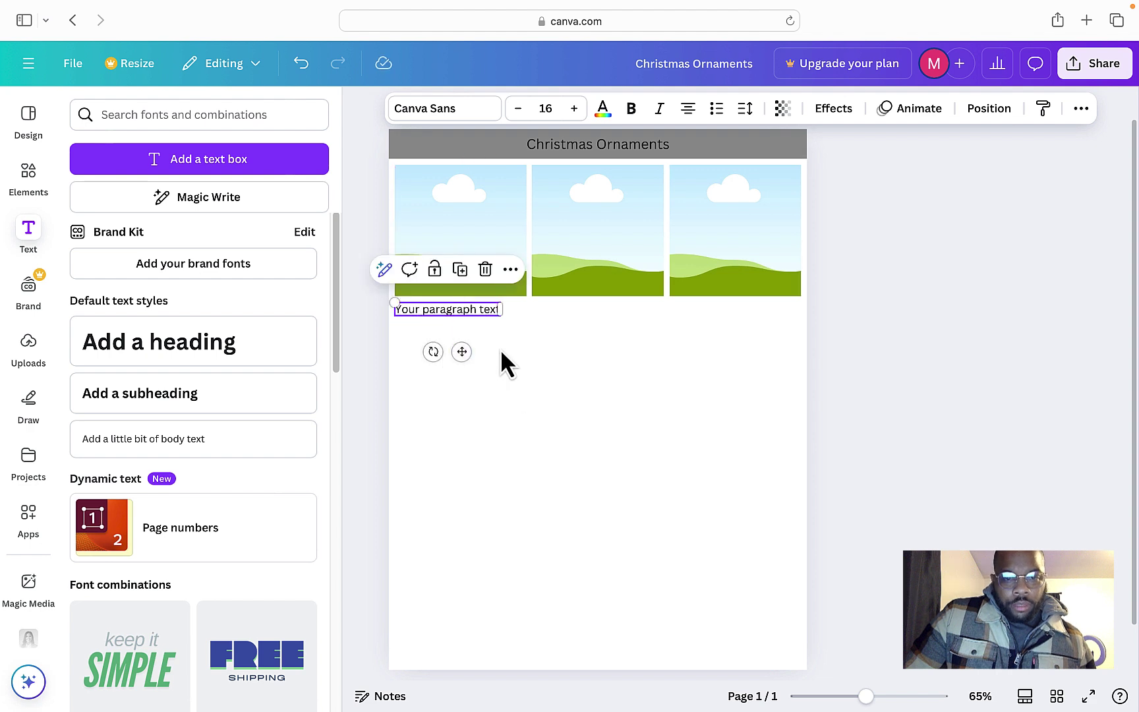
pyautogui.click(462, 272)
pyautogui.moveTo(445, 318); pyautogui.dragTo(571, 310)
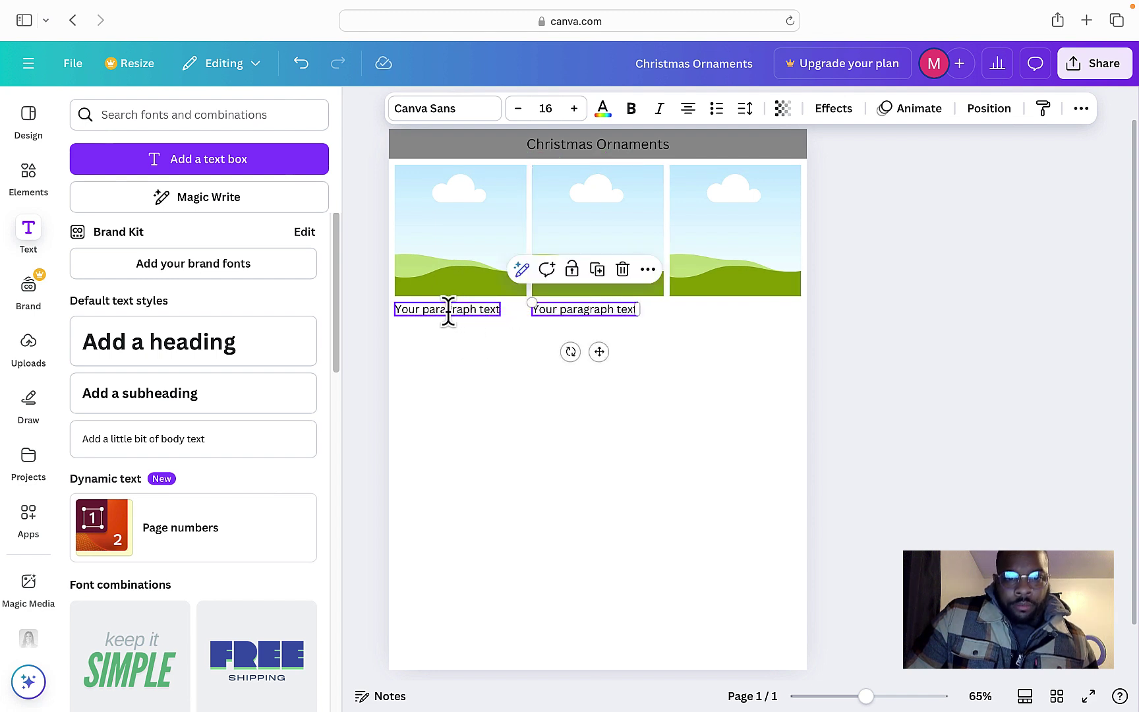
# Align the first two captions directly beneath their image frames
pyautogui.click(449, 310)
pyautogui.moveTo(448, 309); pyautogui.dragTo(450, 312)
pyautogui.click(579, 311)
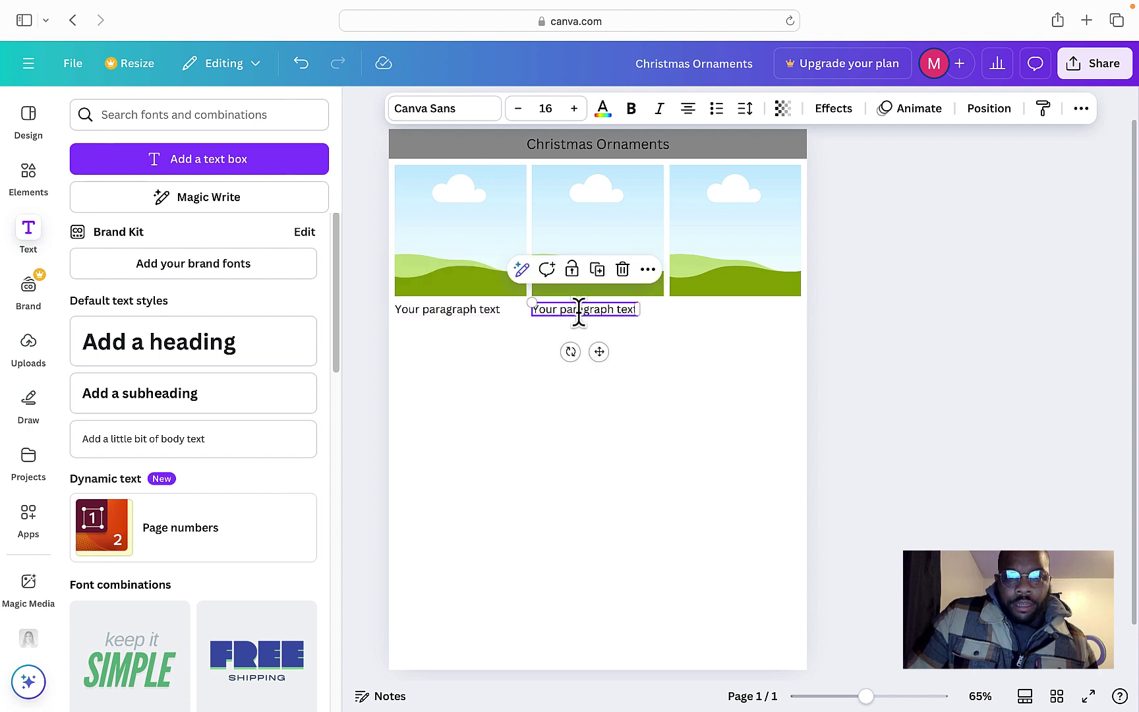
pyautogui.moveTo(579, 311); pyautogui.dragTo(578, 310)
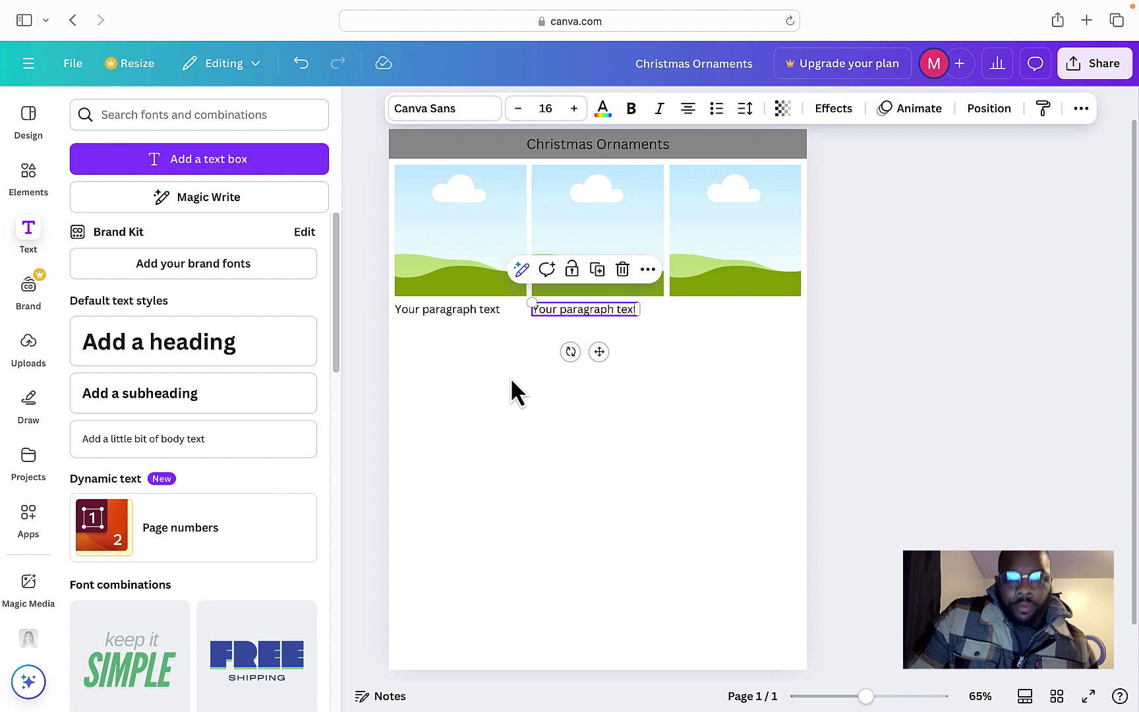
pyautogui.click(483, 391)
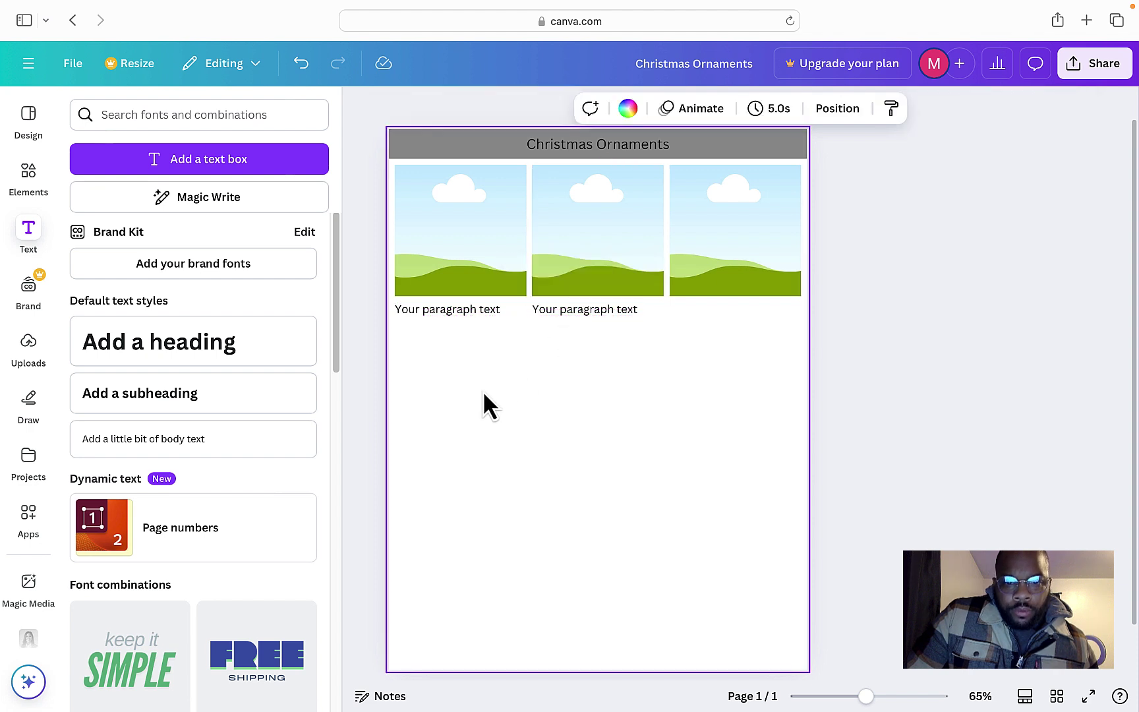
# Copy the middle caption under the third frame, lined up with the others
pyautogui.click(580, 309)
pyautogui.click(598, 271)
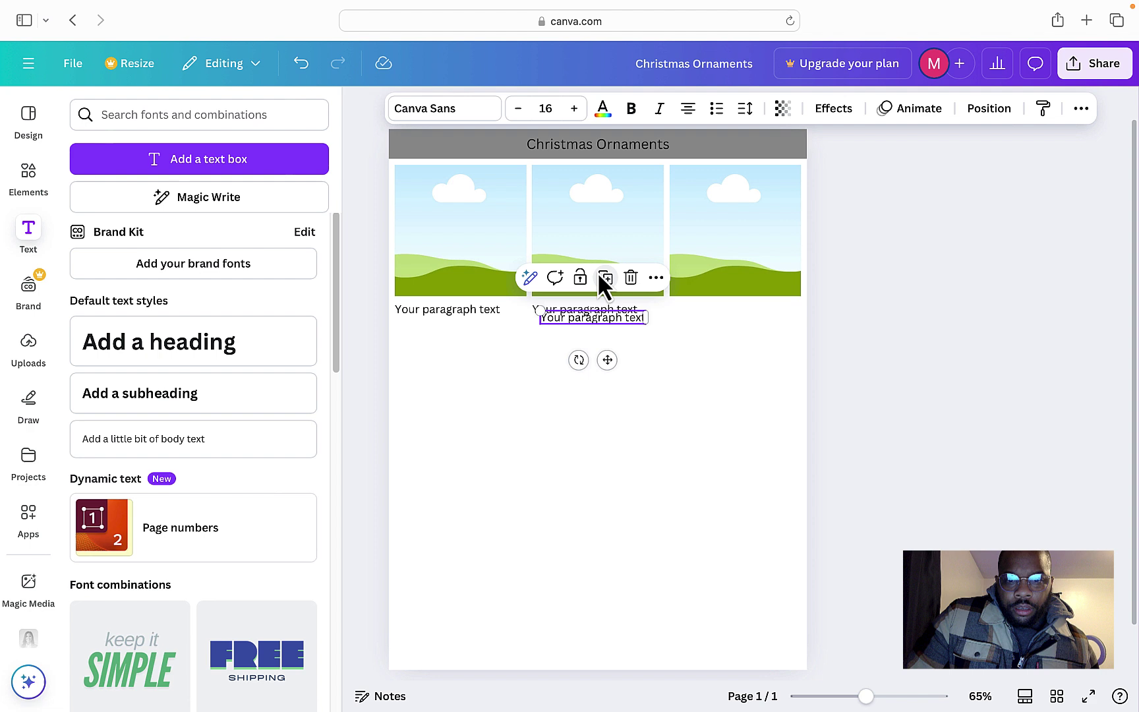
pyautogui.moveTo(586, 322); pyautogui.dragTo(719, 308)
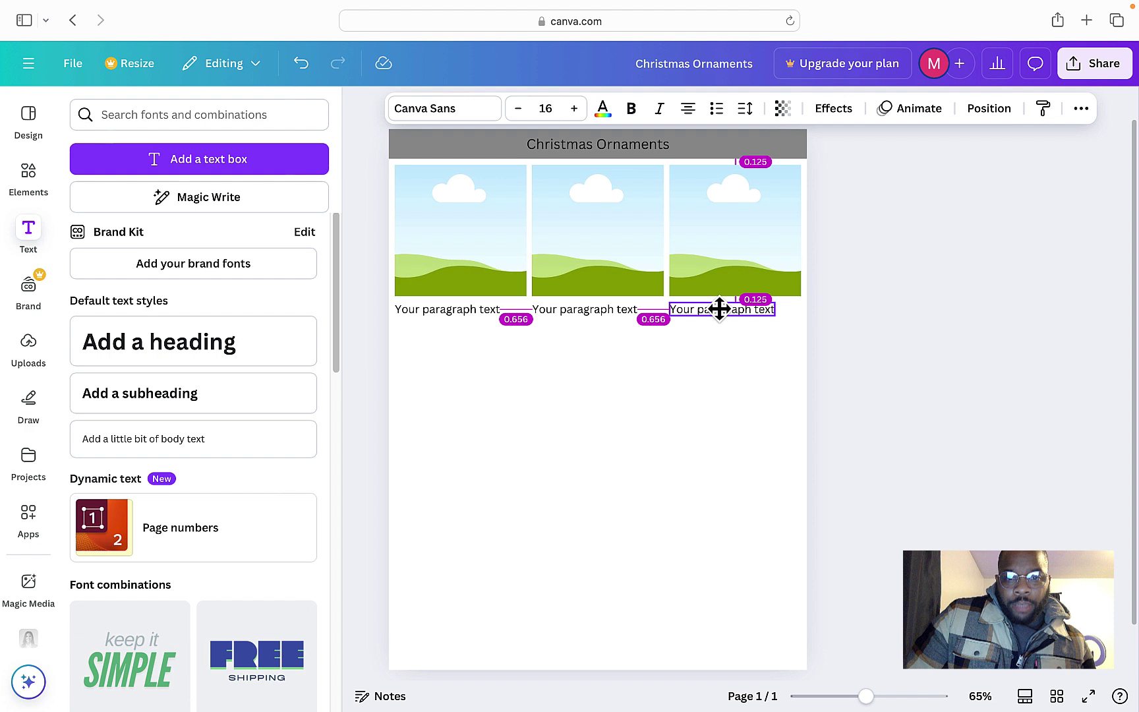
pyautogui.moveTo(719, 308); pyautogui.dragTo(718, 309)
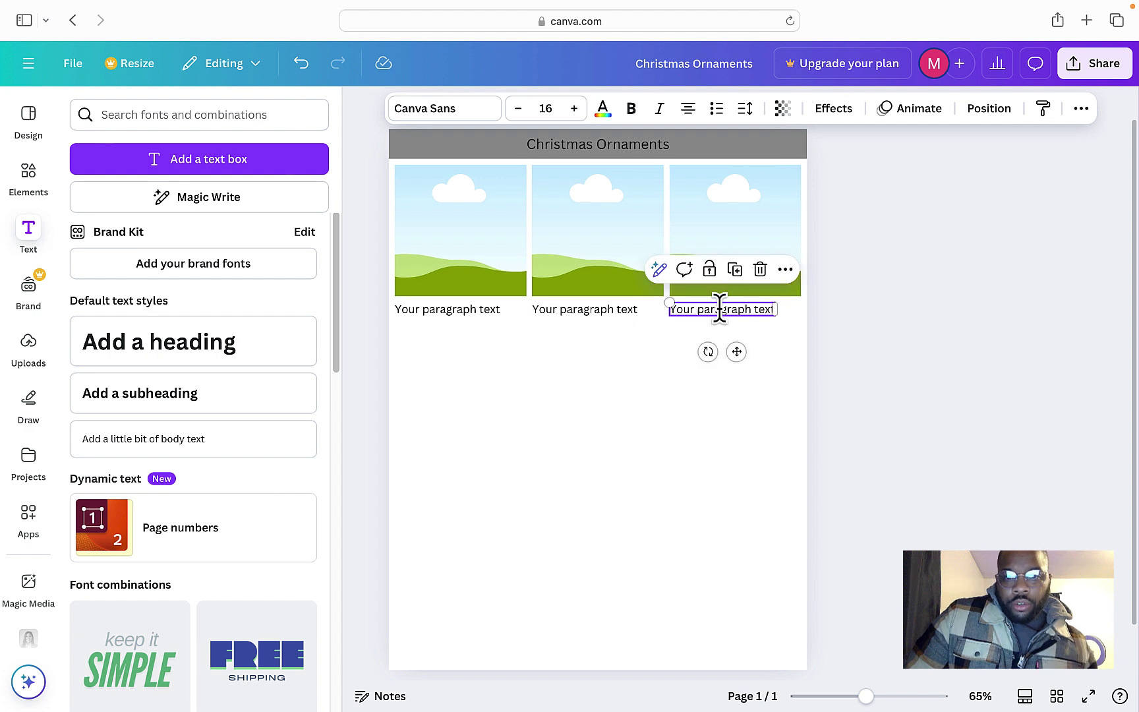
pyautogui.click(523, 430)
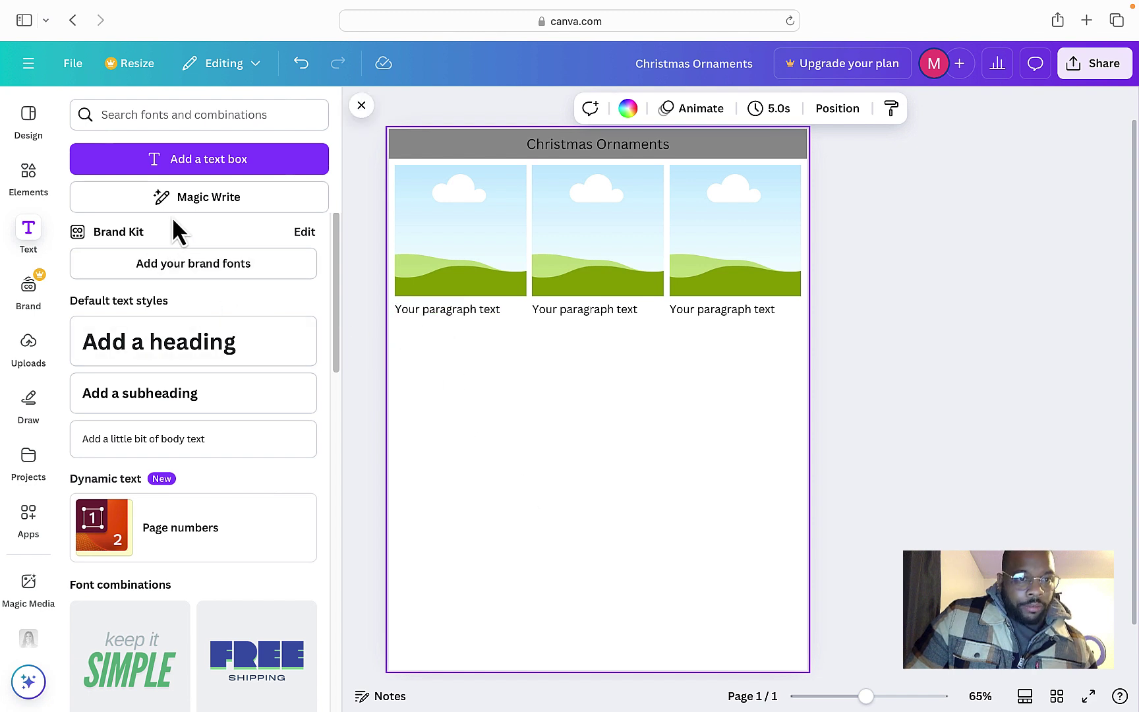
# Add a size-12 'Item #A1' text box and place it under the first column's caption
pyautogui.click(195, 164)
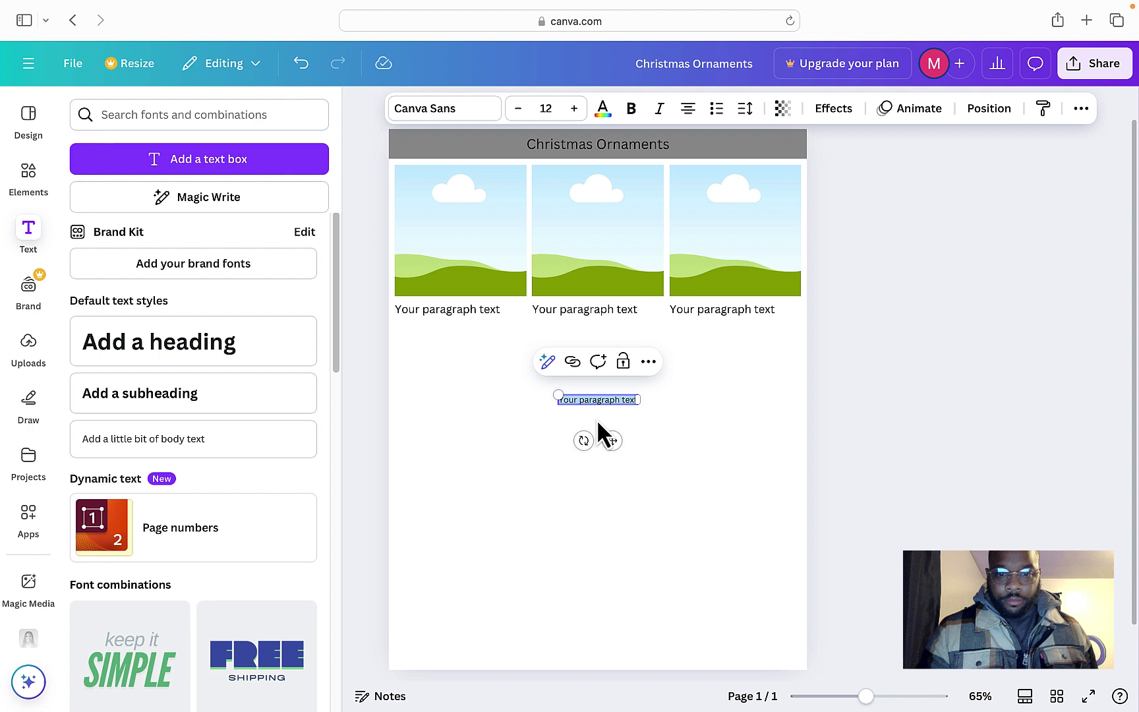
pyautogui.write('Item')
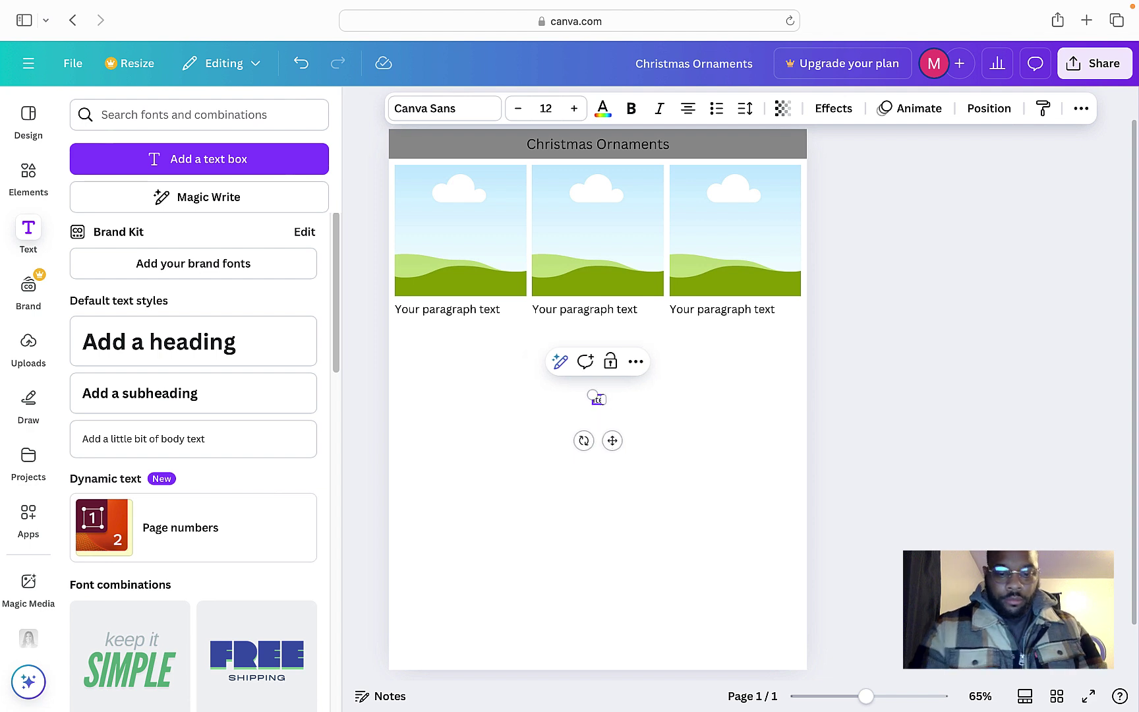
pyautogui.write(' #')
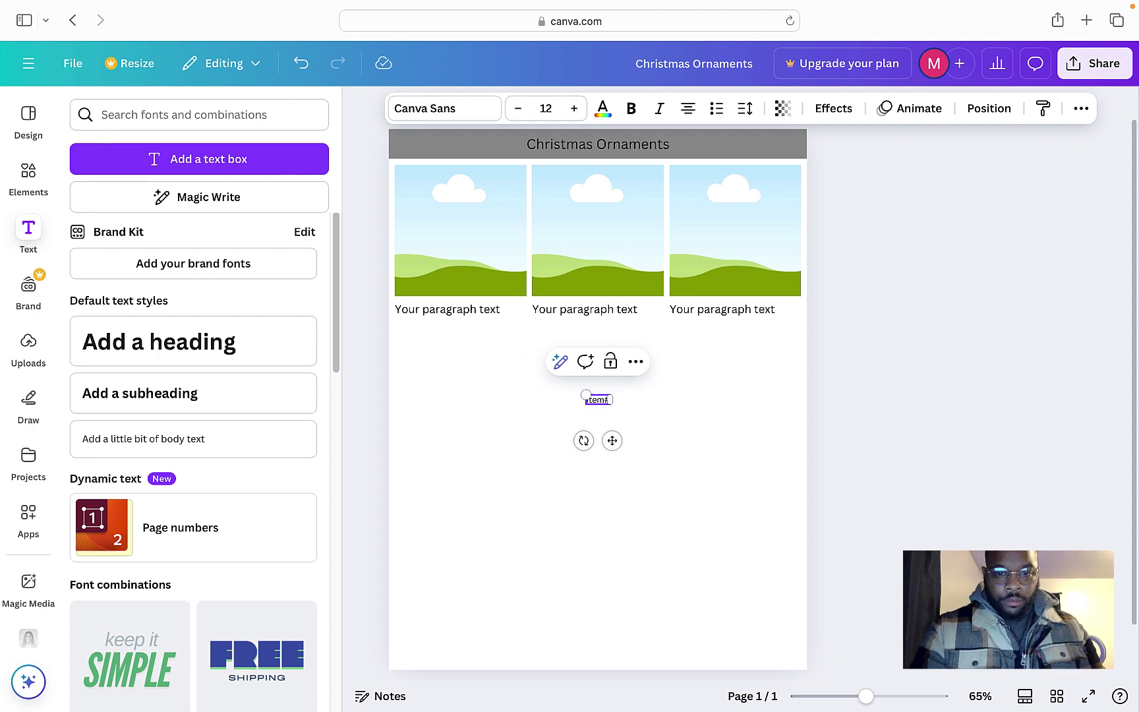
pyautogui.write('1')
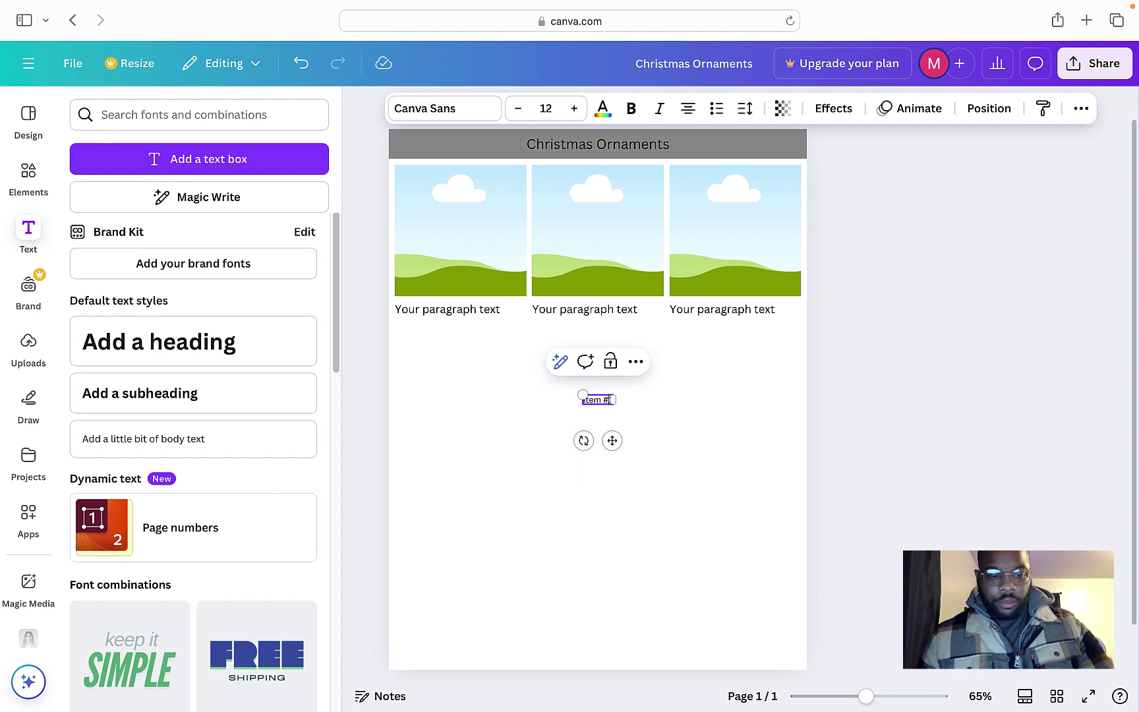
pyautogui.write('A')
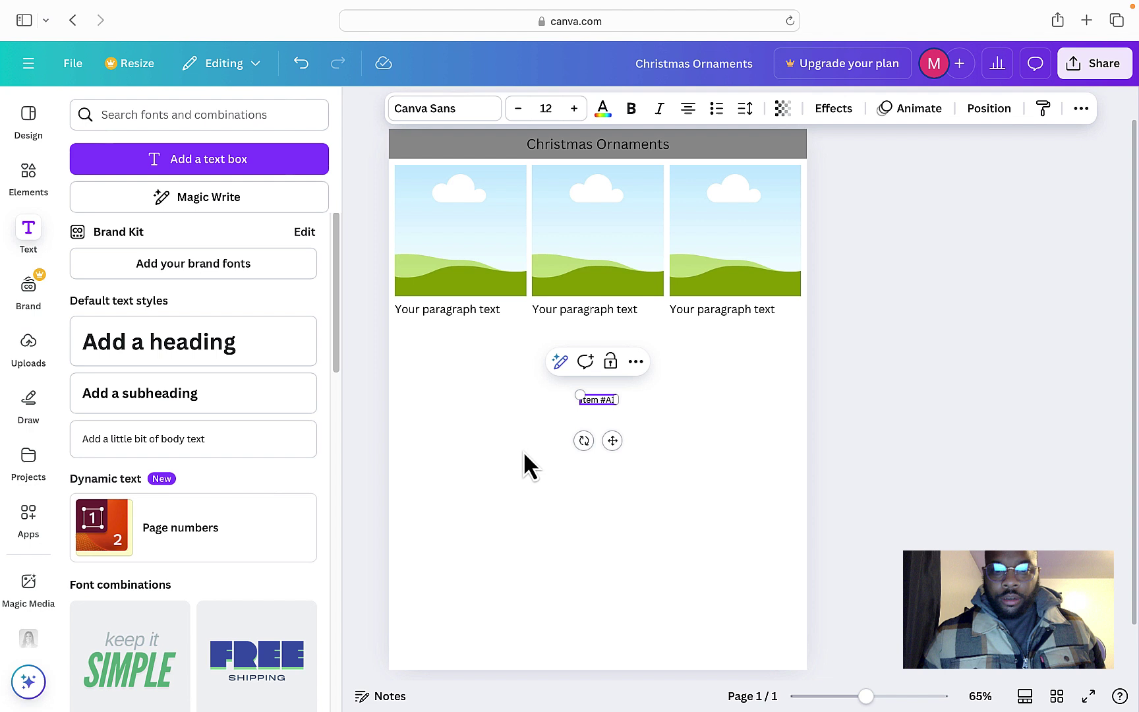
pyautogui.click(600, 445)
pyautogui.click(586, 399)
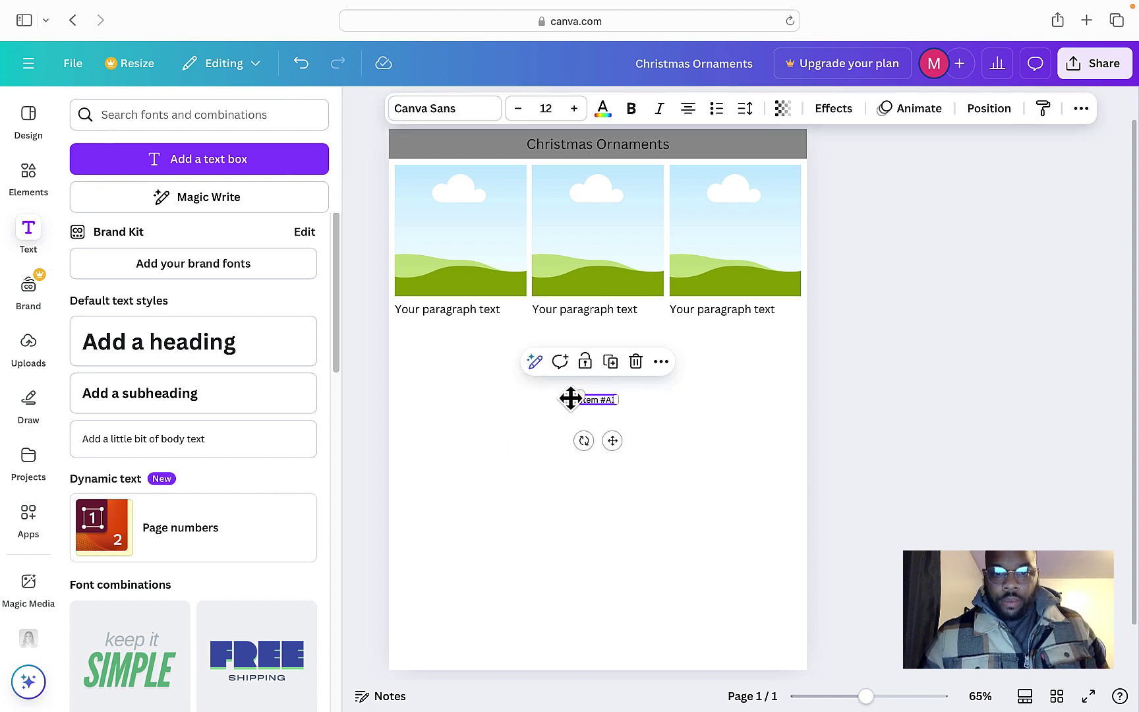
pyautogui.moveTo(571, 397); pyautogui.dragTo(578, 357)
pyautogui.click(600, 350)
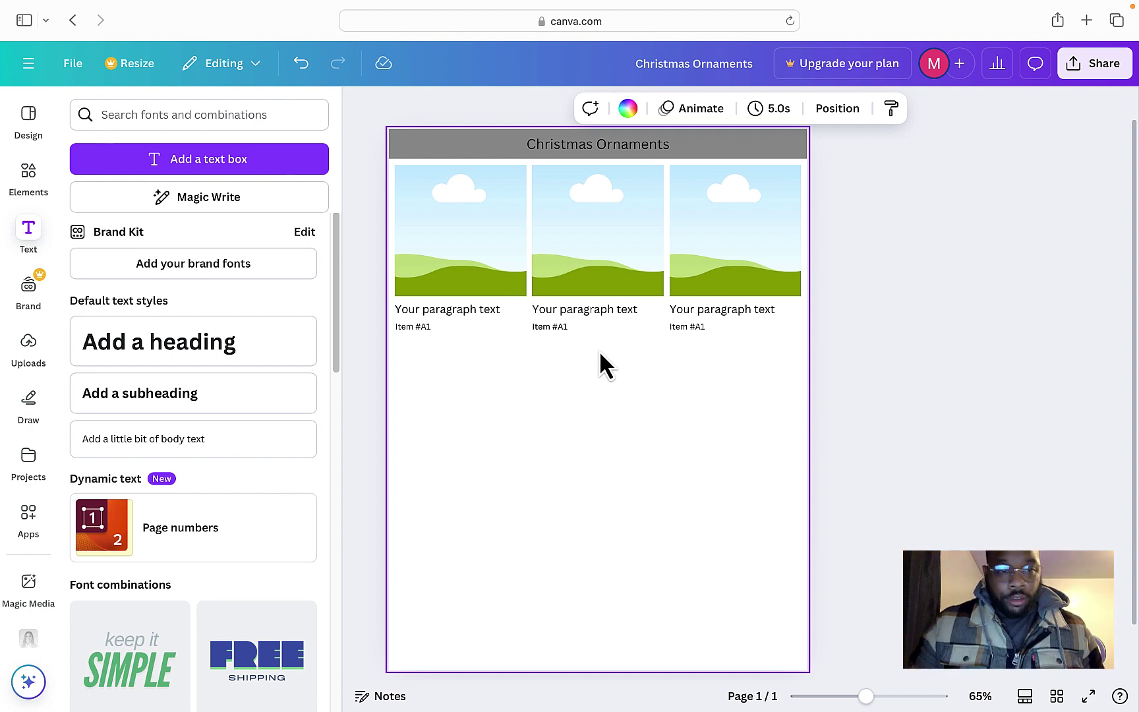
# Copy the 'Your paragraph text' caption below the Item #A1 line in each column
pyautogui.click(206, 162)
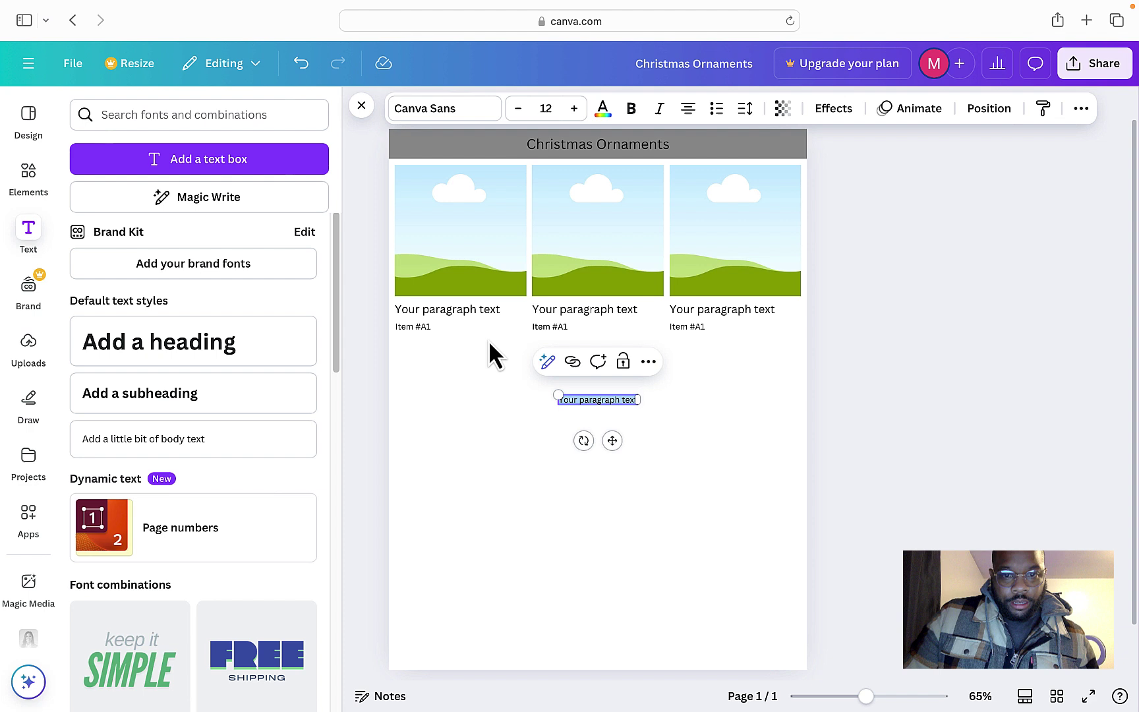
pyautogui.press('BackSpace')
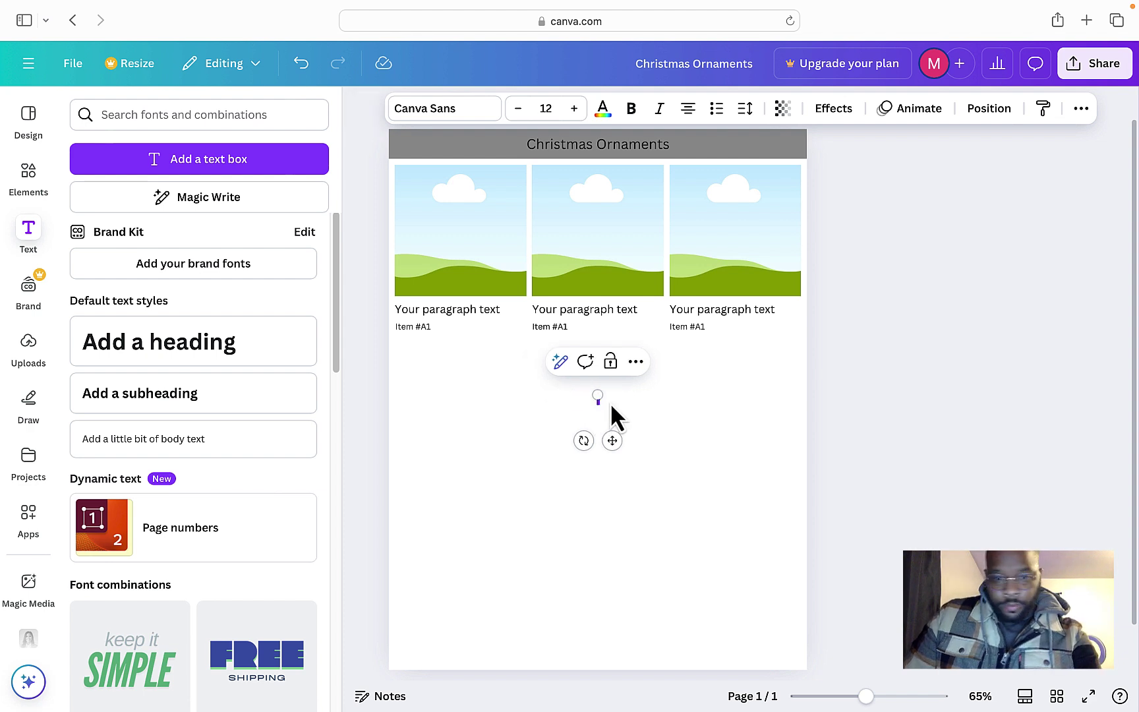
pyautogui.click(509, 384)
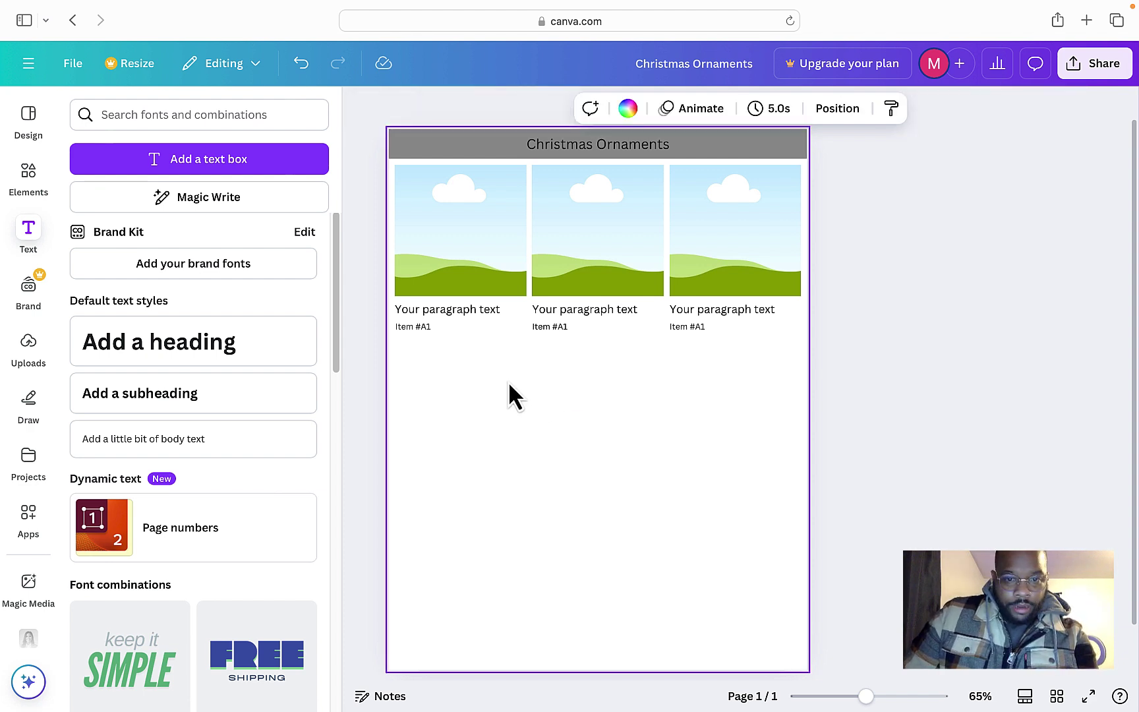
pyautogui.click(461, 309)
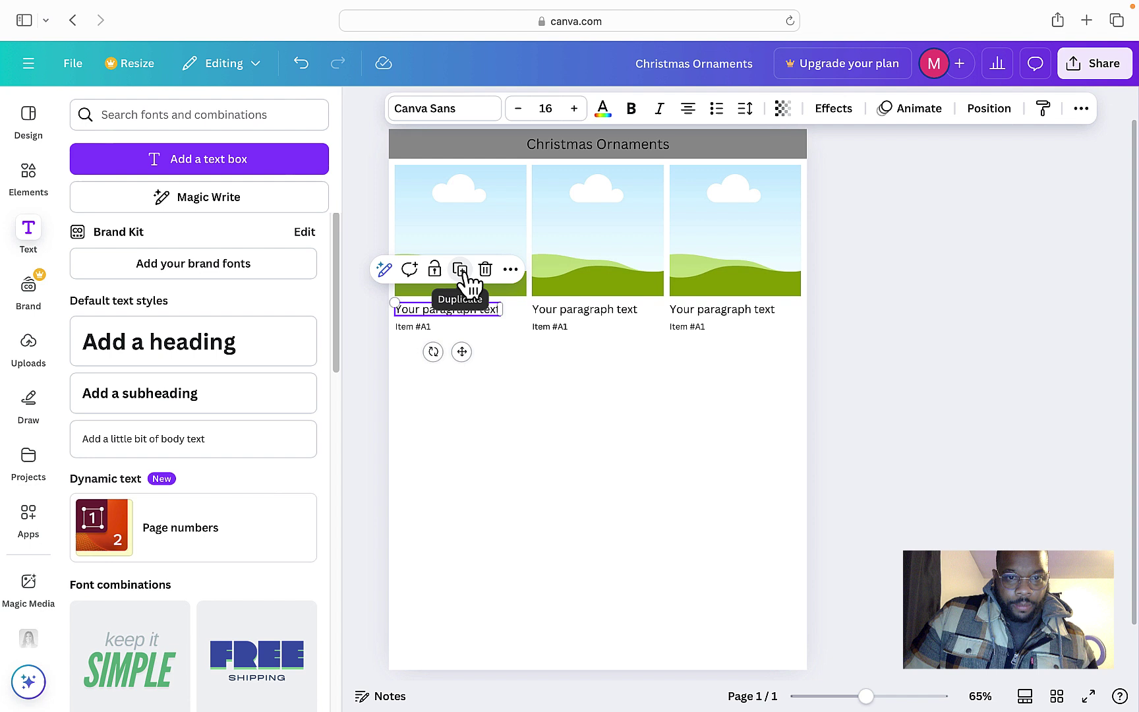
pyautogui.moveTo(450, 312); pyautogui.dragTo(586, 344)
pyautogui.click(461, 302)
pyautogui.click(596, 304)
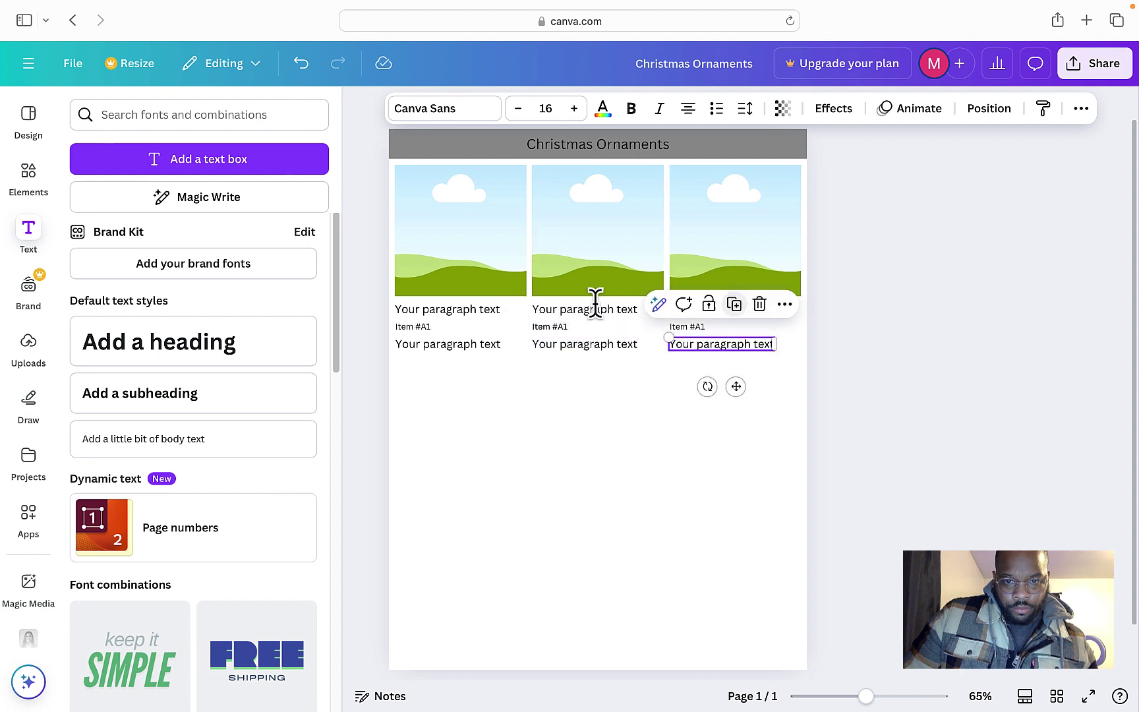
pyautogui.click(556, 465)
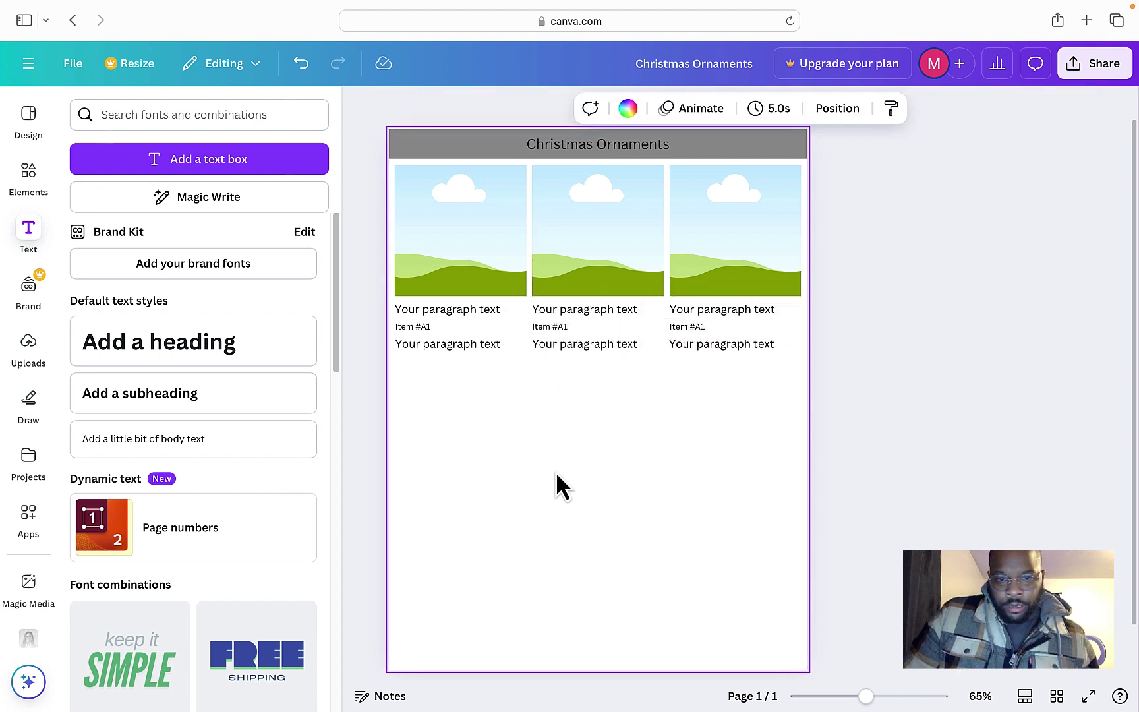
# Make the lower 'Your paragraph text' line bold in all three columns
pyautogui.click(443, 343)
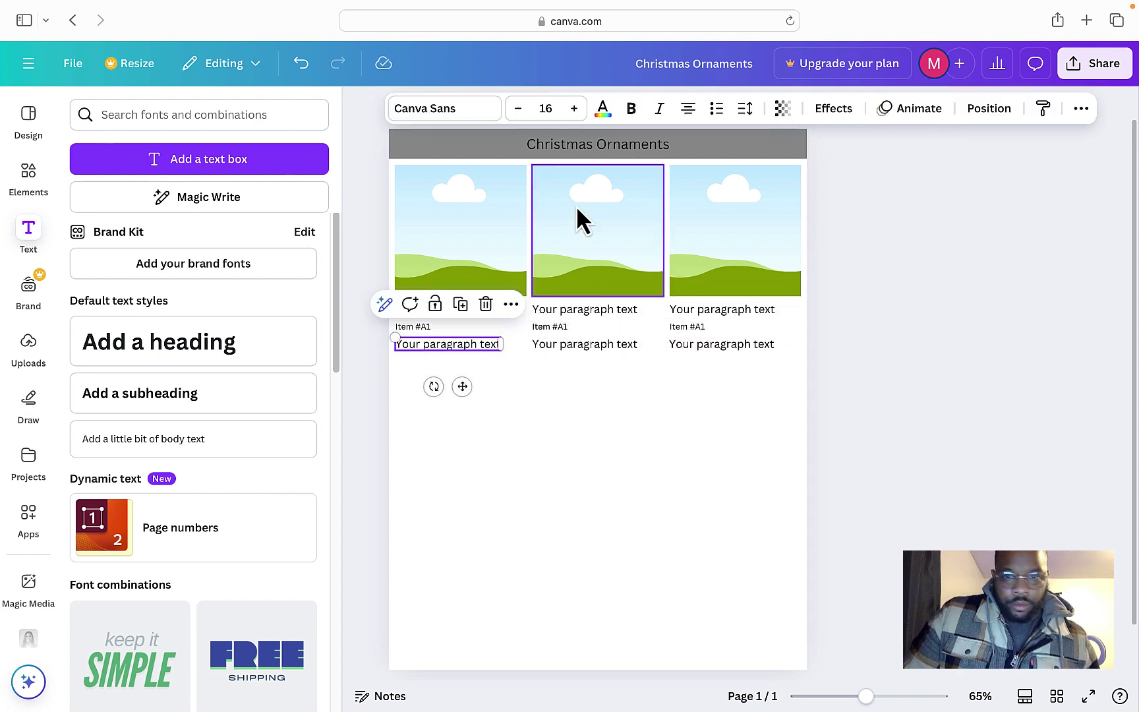
pyautogui.click(632, 109)
pyautogui.click(589, 344)
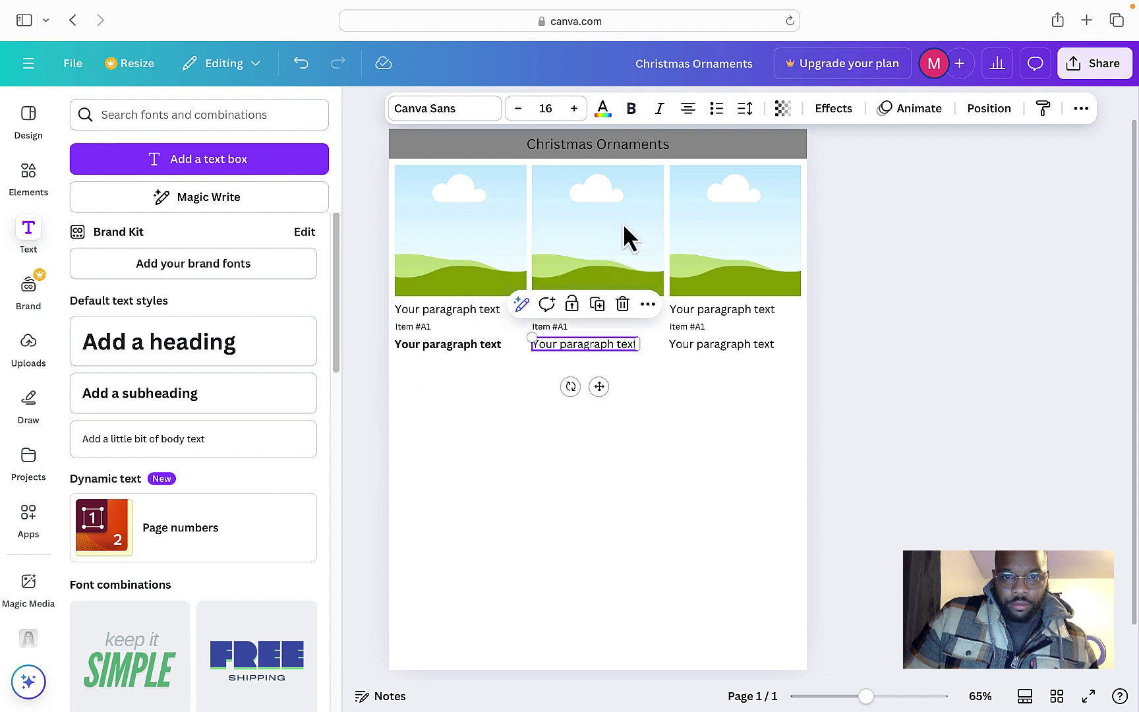
pyautogui.click(632, 109)
pyautogui.click(720, 344)
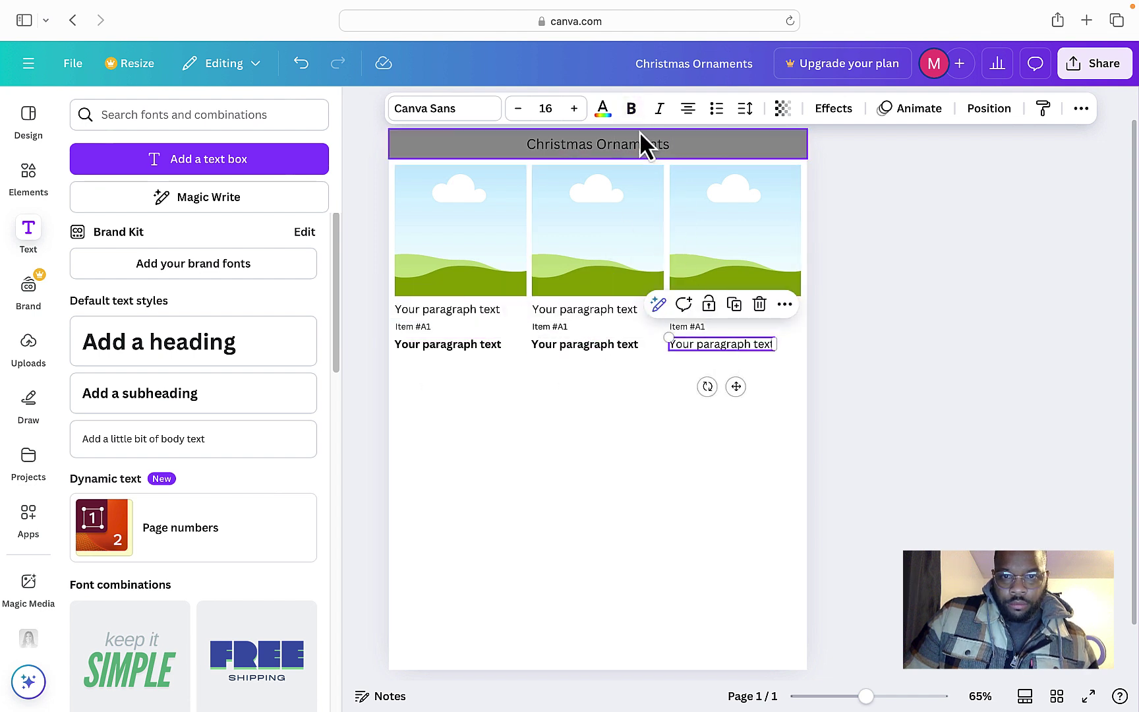
pyautogui.click(632, 109)
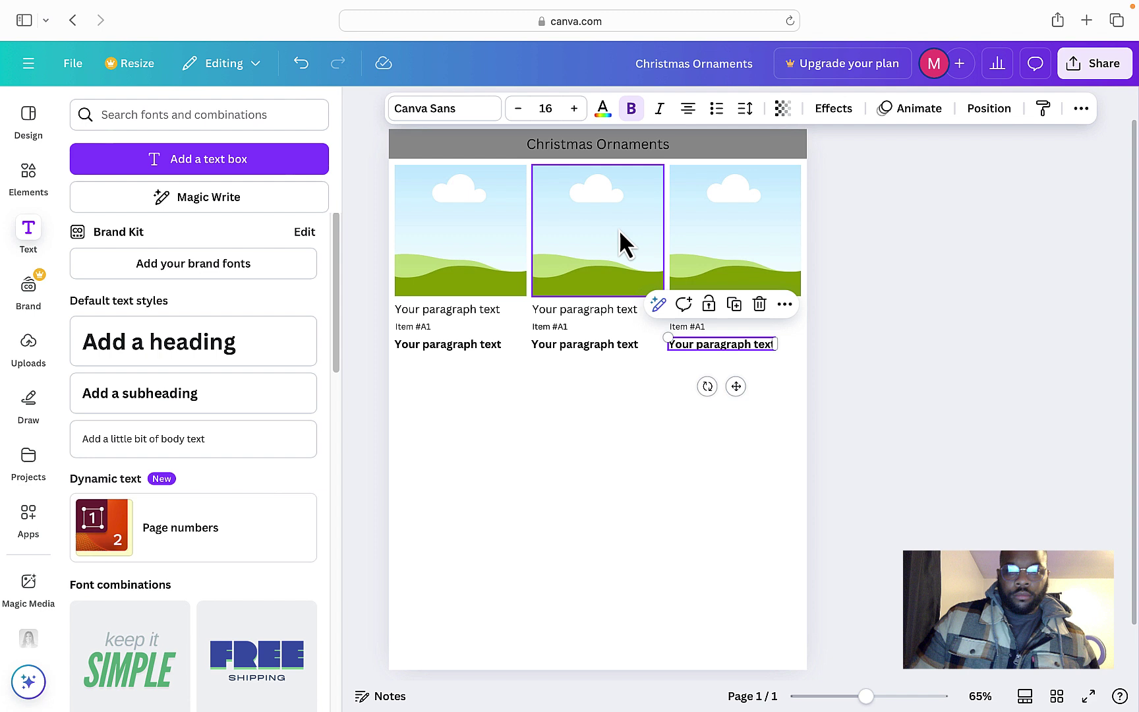
# Change the first card's bold line to $20.00 and align it left under the item number
pyautogui.doubleClick(456, 346)
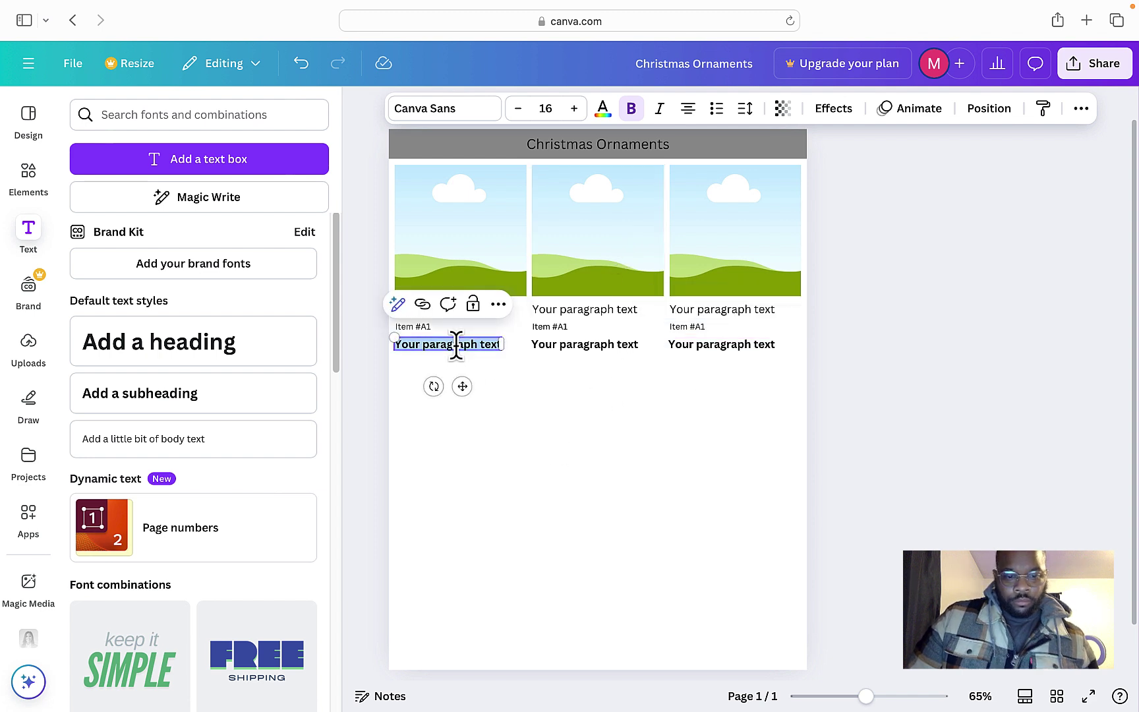
pyautogui.write('$')
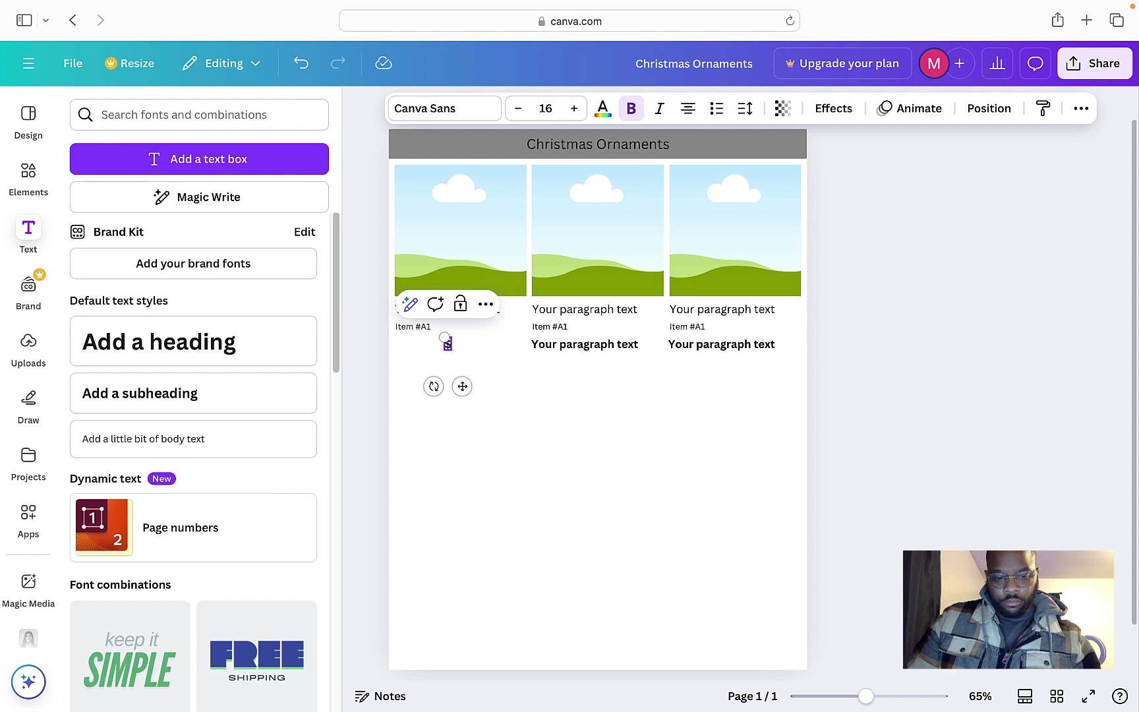
pyautogui.write('20')
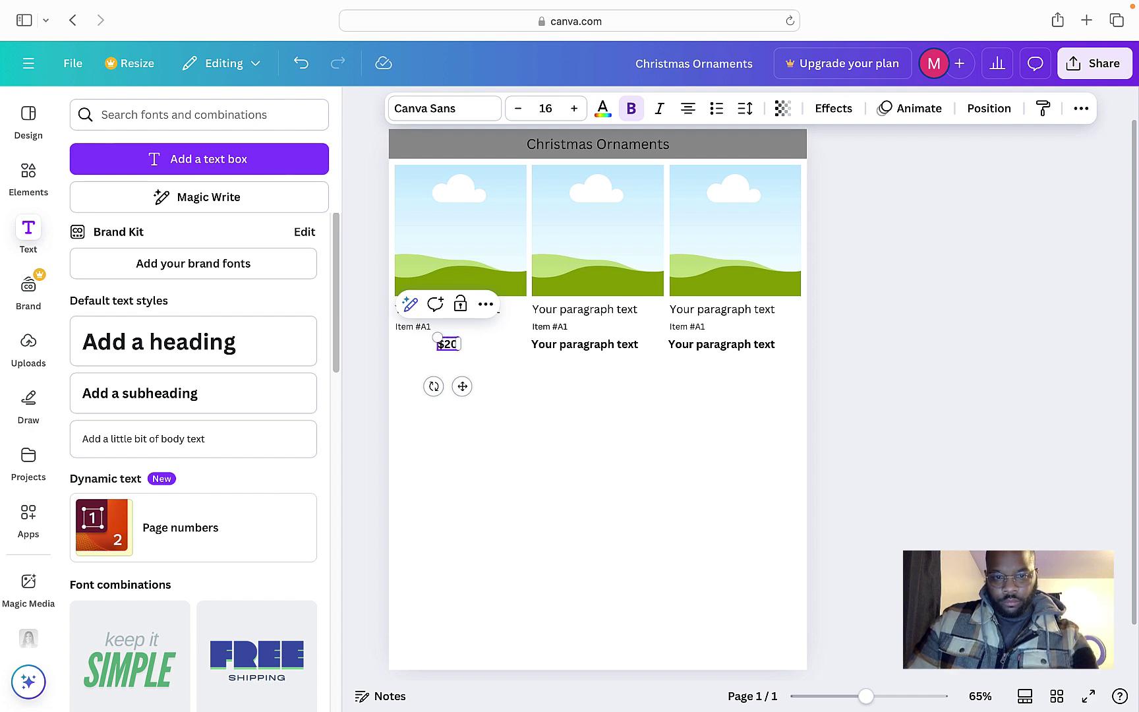
pyautogui.write('.00')
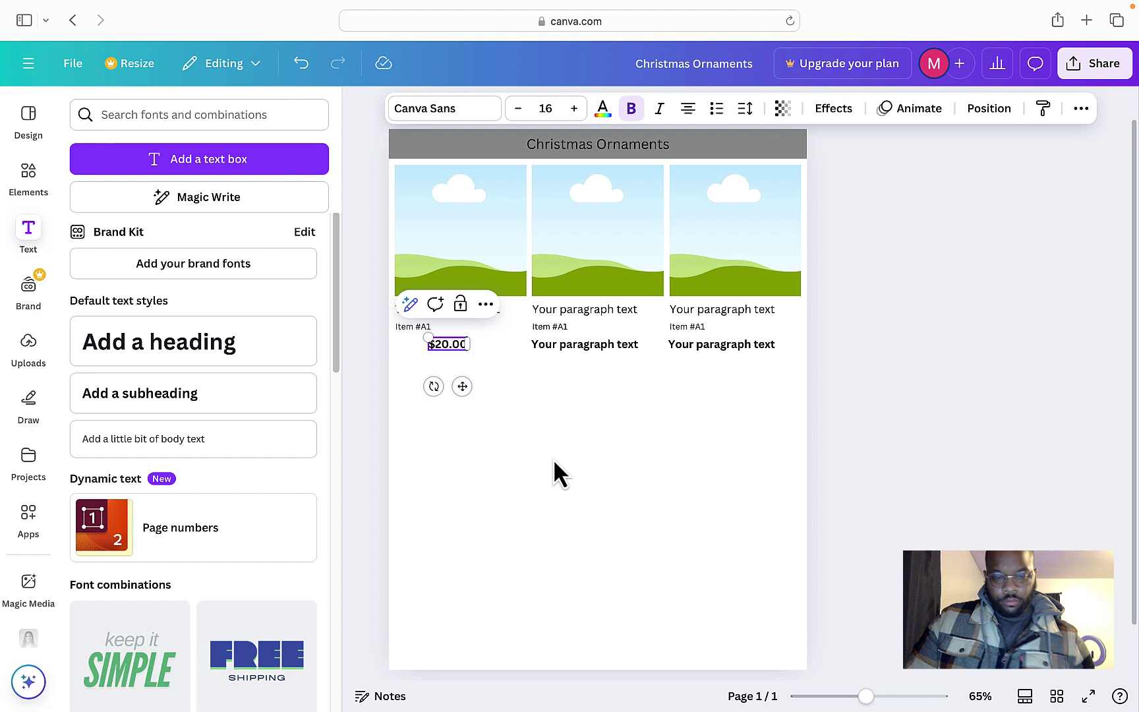
pyautogui.click(570, 492)
pyautogui.moveTo(445, 341); pyautogui.dragTo(422, 344)
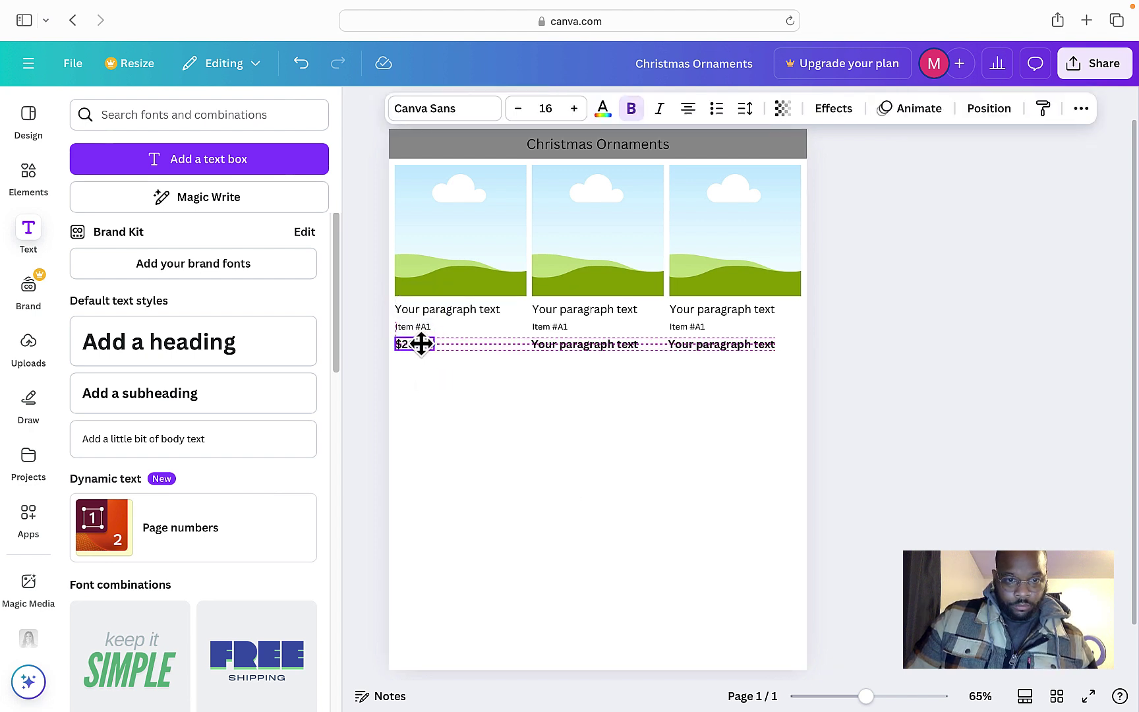
# Set the middle and third cards' bold lines to $20.00, aligned under their item numbers
pyautogui.click(588, 344)
pyautogui.click(589, 344)
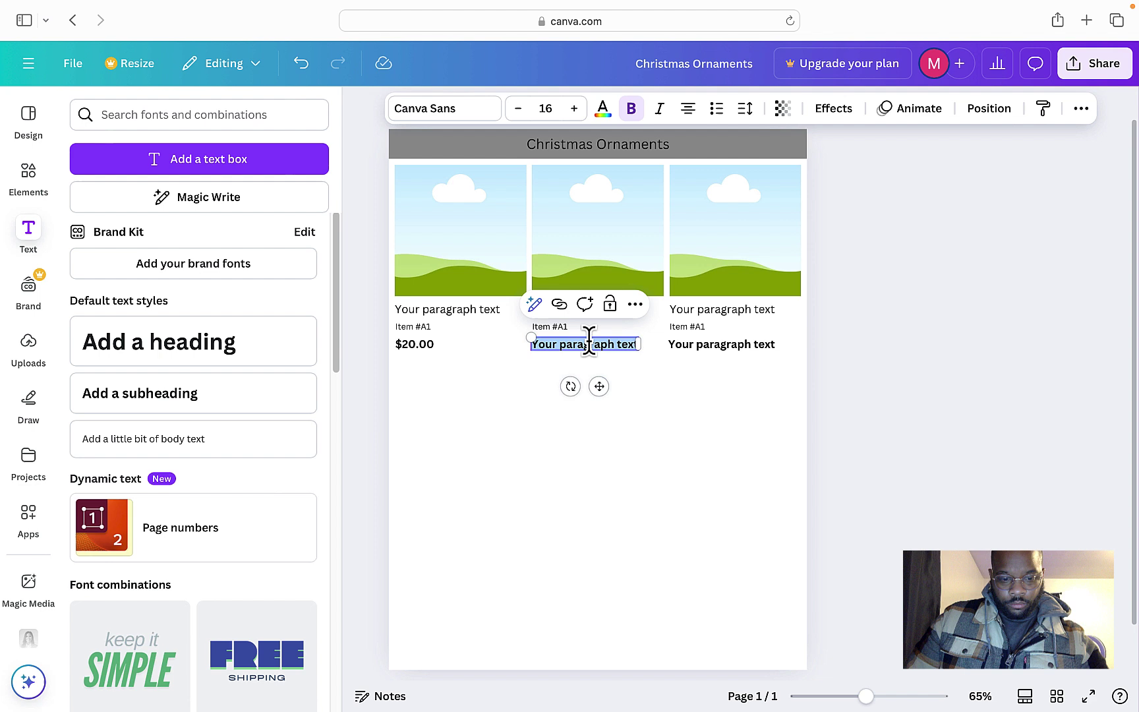
pyautogui.write('$20')
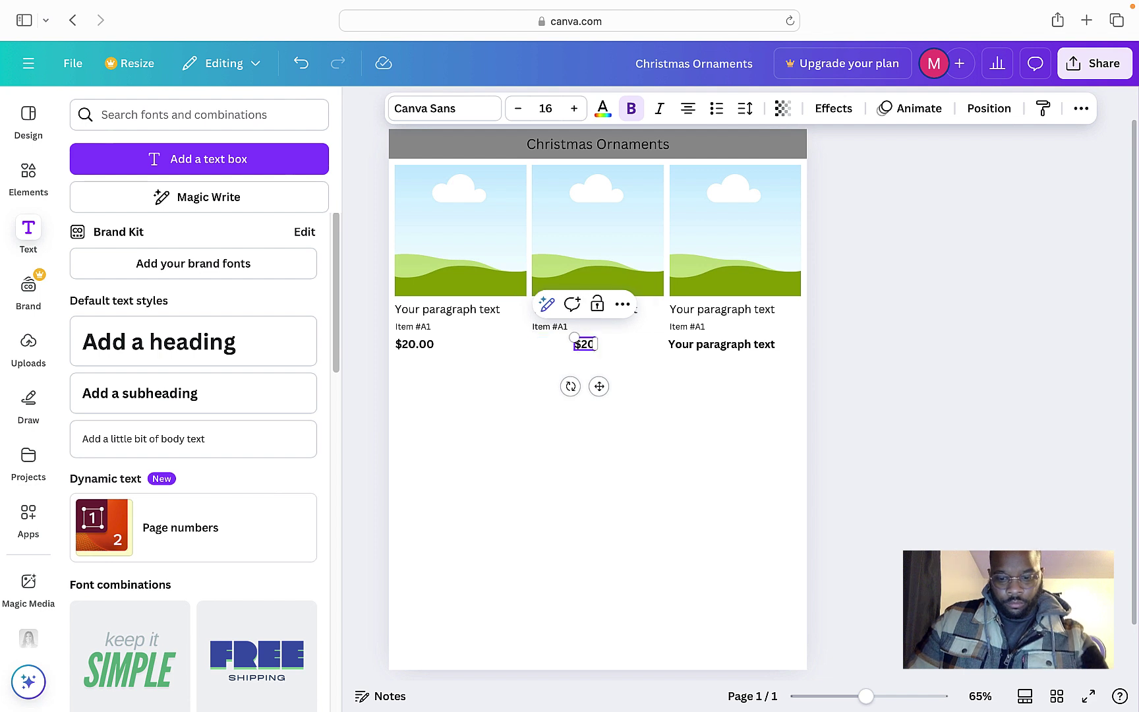
pyautogui.write('.00')
pyautogui.click(592, 461)
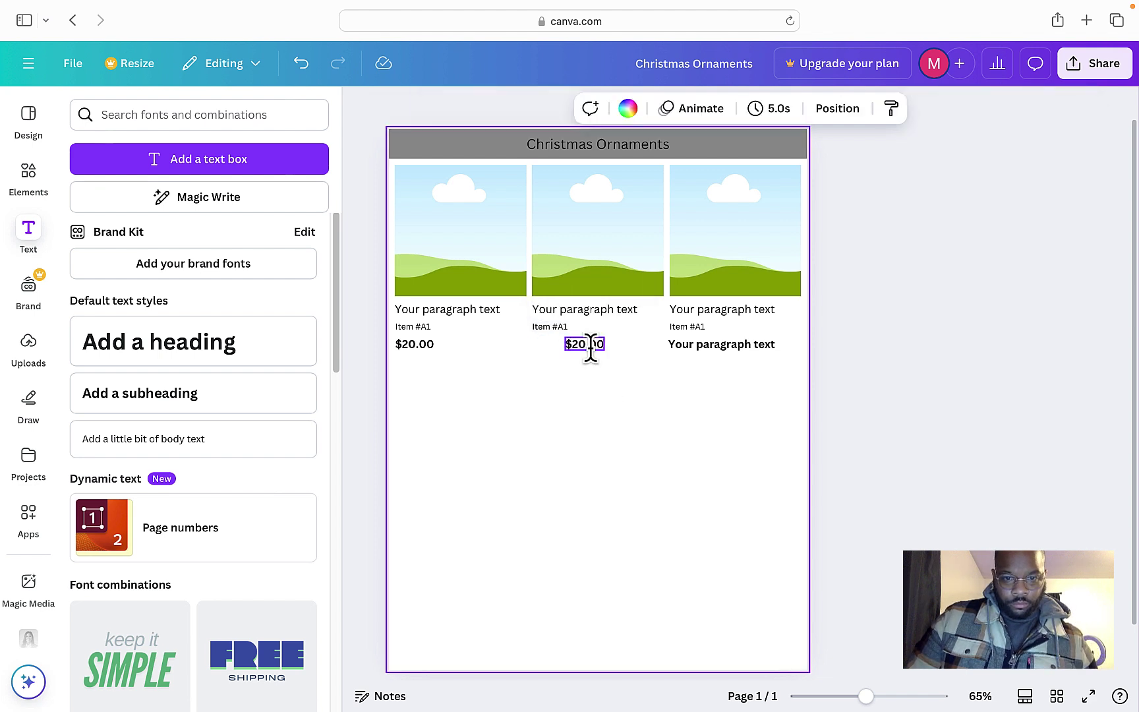
pyautogui.moveTo(589, 347); pyautogui.dragTo(563, 350)
pyautogui.doubleClick(704, 343)
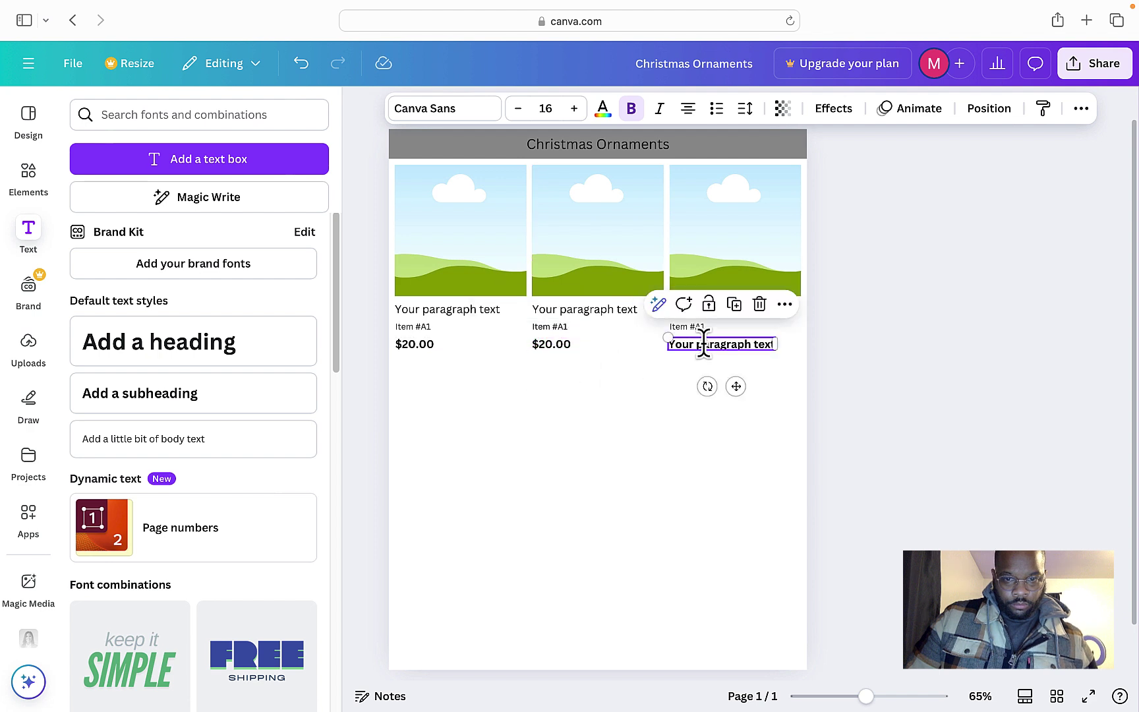
pyautogui.write('$')
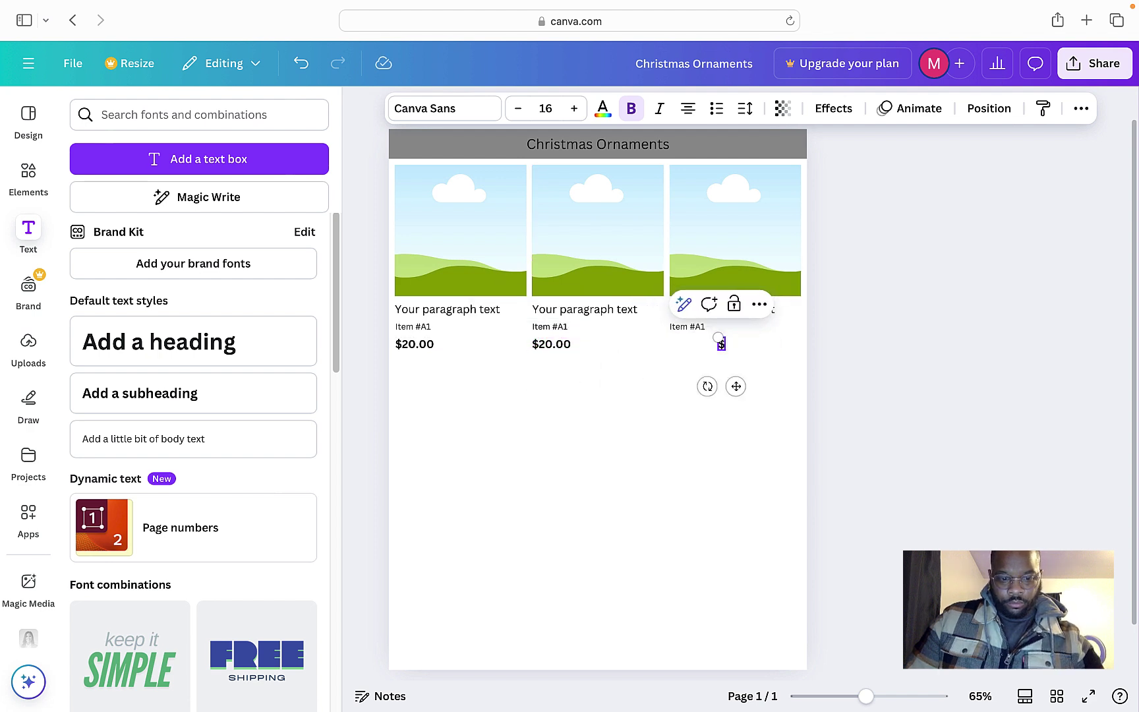
pyautogui.write('20.00')
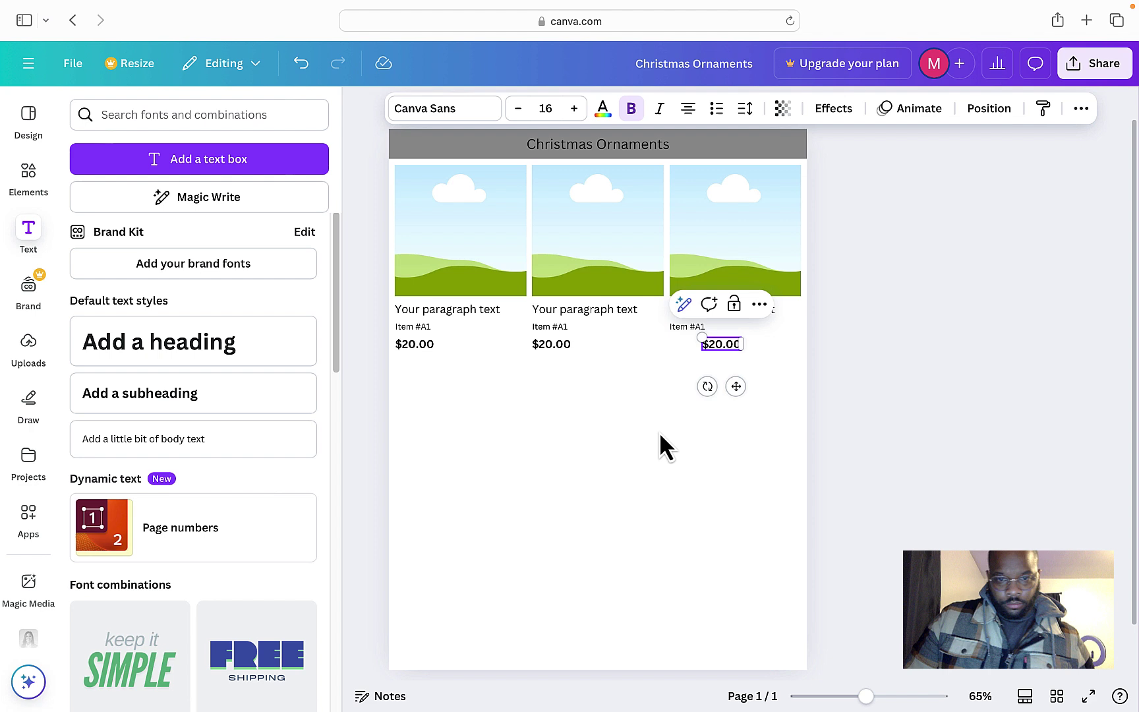
pyautogui.click(661, 435)
pyautogui.moveTo(715, 348); pyautogui.dragTo(688, 344)
pyautogui.click(595, 480)
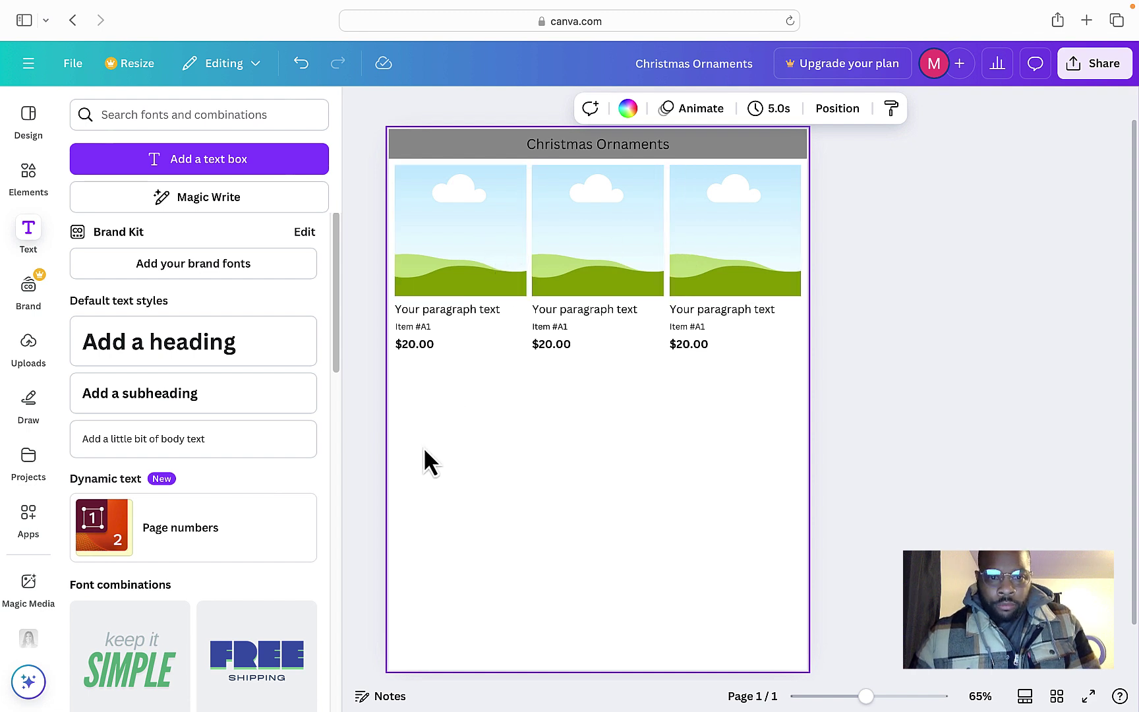
# Duplicate the three-card row and place the copy evenly spaced directly below the original
pyautogui.moveTo(406, 443); pyautogui.dragTo(769, 181)
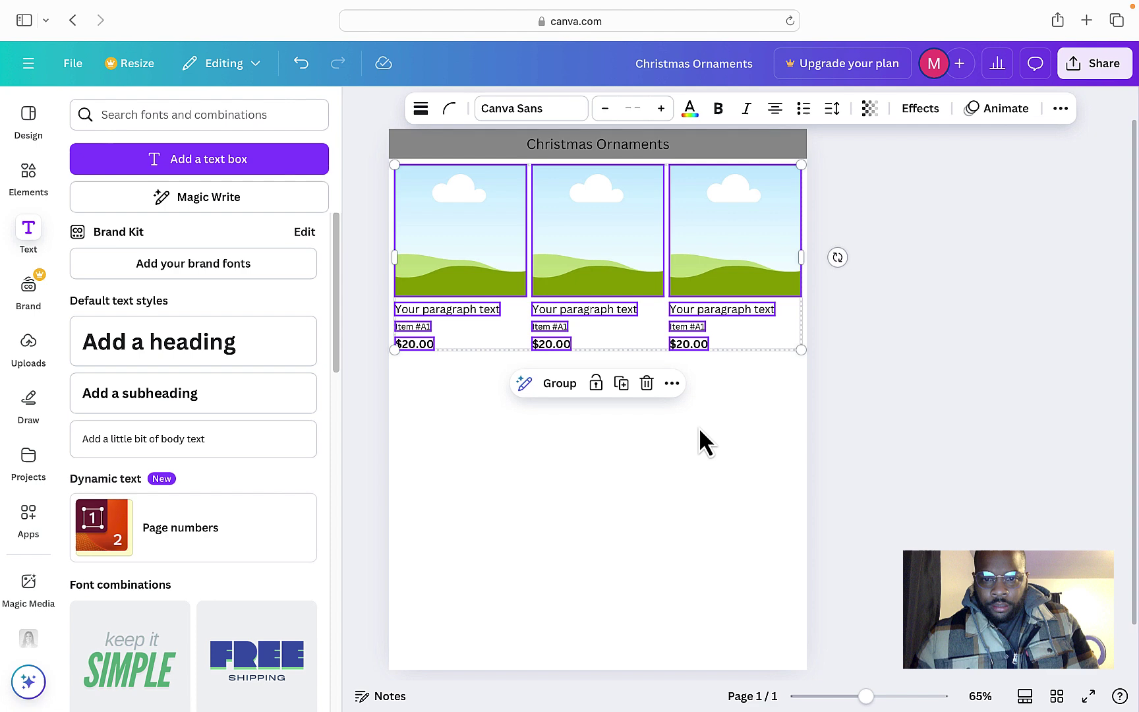
pyautogui.click(622, 385)
pyautogui.moveTo(604, 217); pyautogui.dragTo(592, 396)
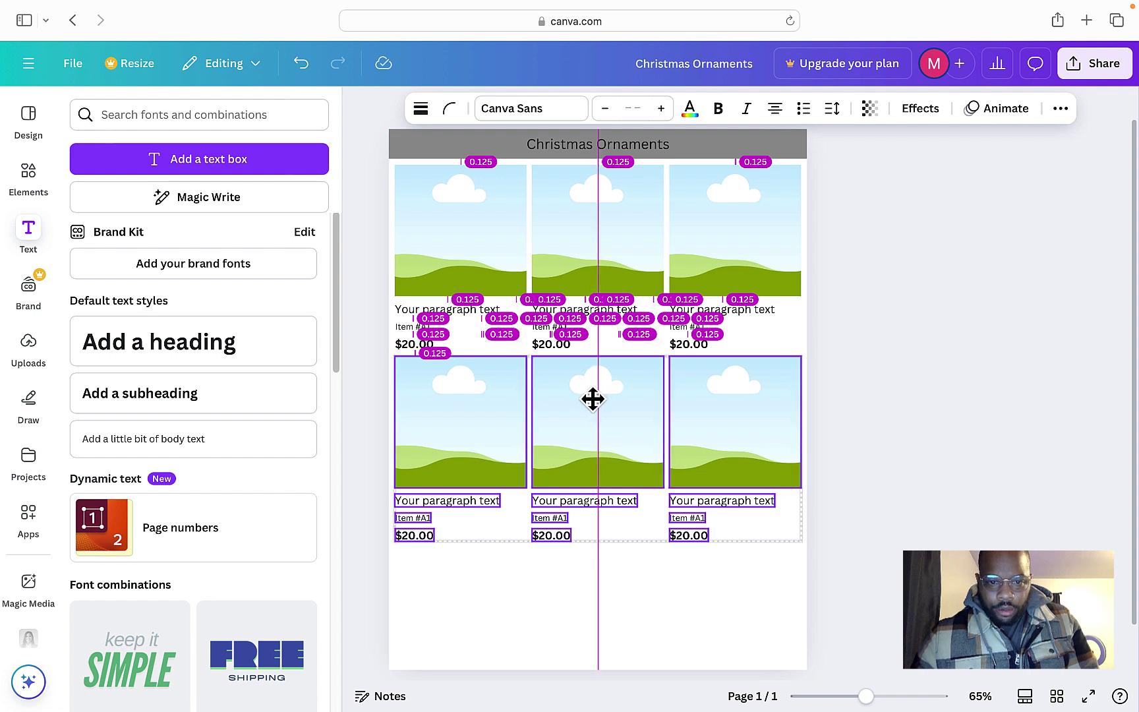
pyautogui.moveTo(593, 399); pyautogui.dragTo(595, 396)
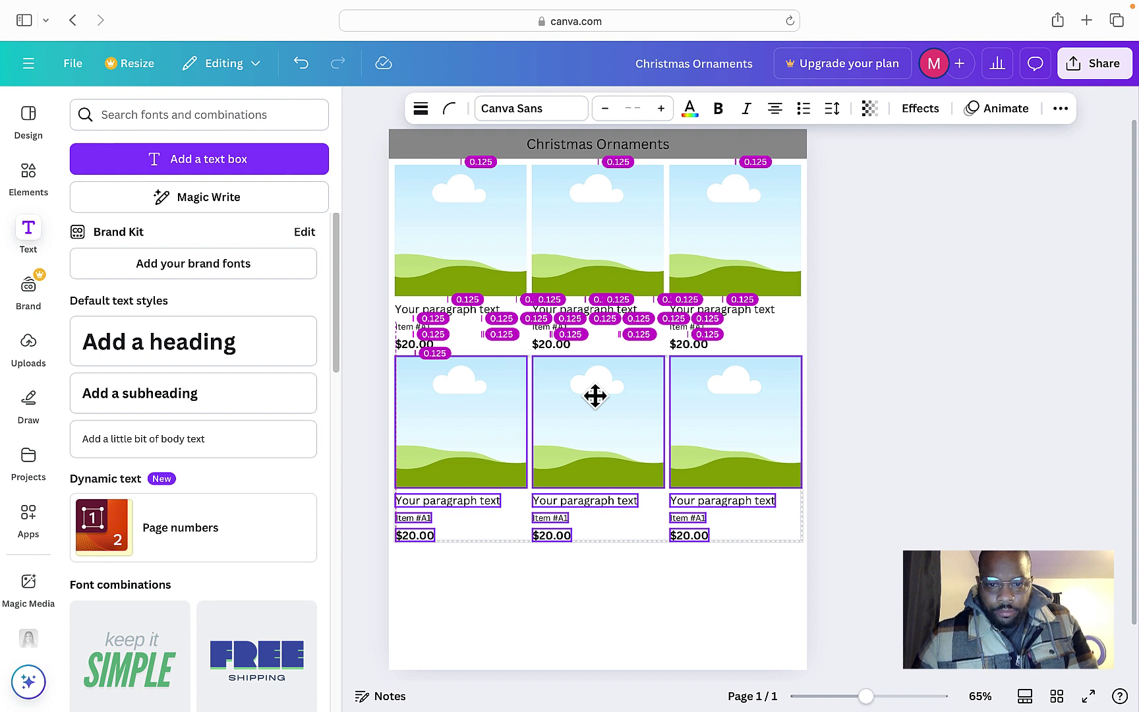
pyautogui.moveTo(596, 395); pyautogui.dragTo(595, 397)
pyautogui.click(902, 311)
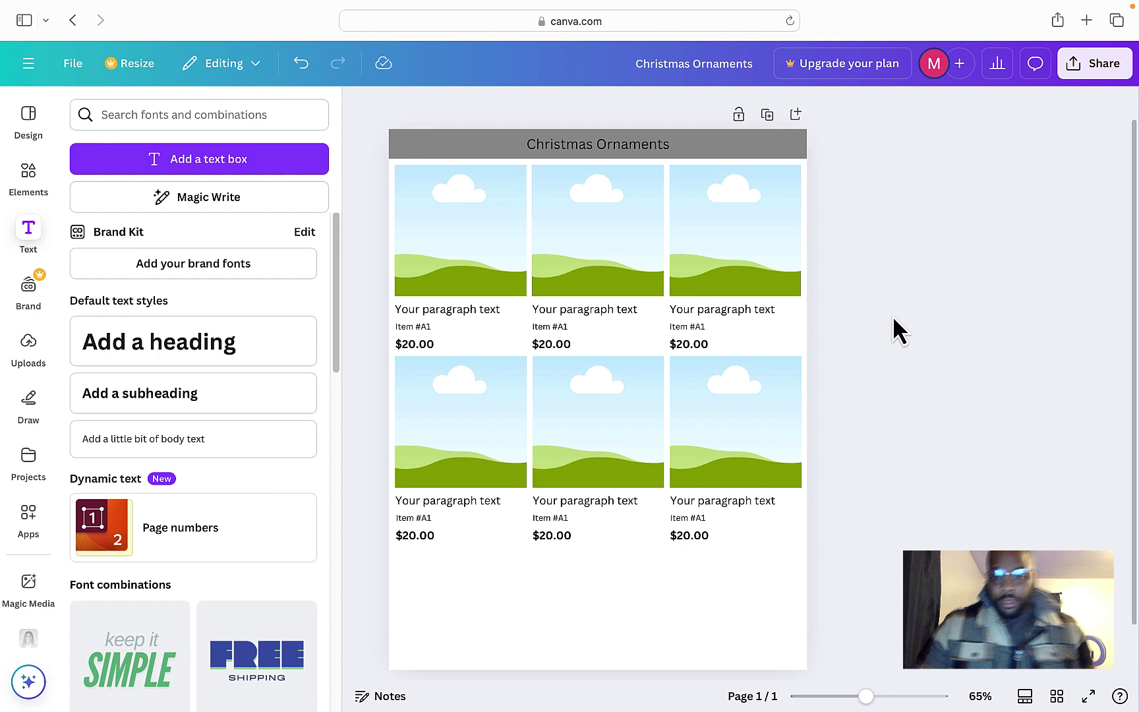
# Scale all six cards down slightly and center the grid with even side margins
pyautogui.scroll(-2, 897, 317)
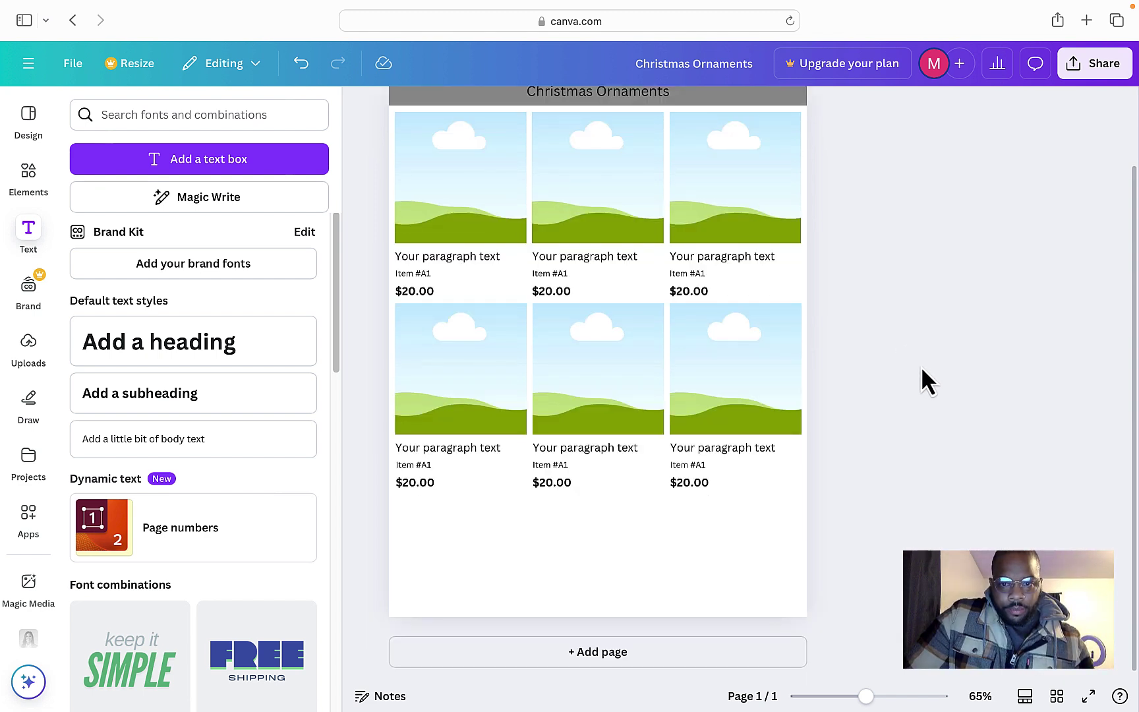
pyautogui.scroll(1, 921, 366)
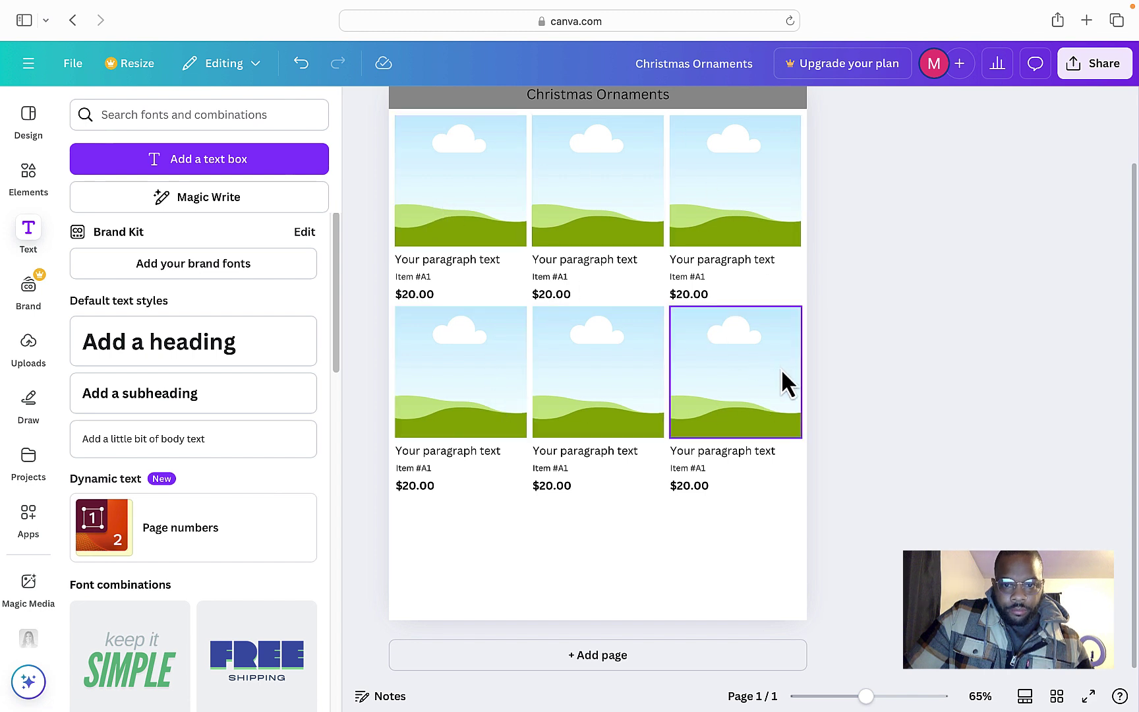
pyautogui.moveTo(882, 522); pyautogui.dragTo(398, 137)
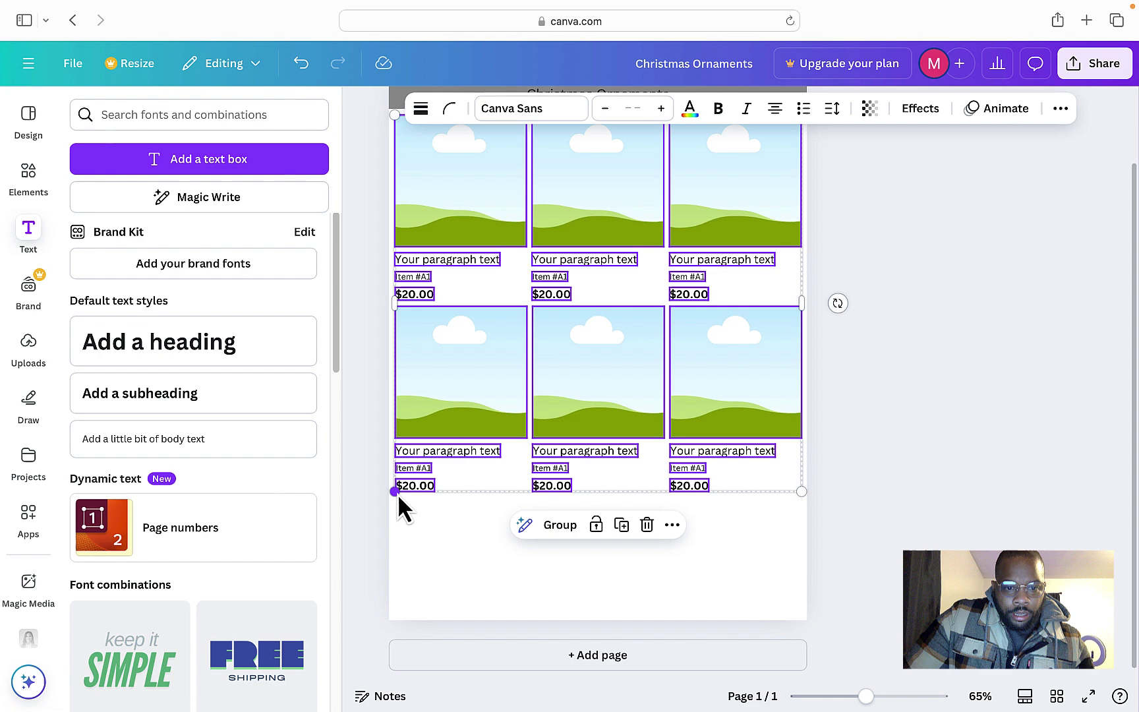
pyautogui.moveTo(395, 492); pyautogui.dragTo(412, 468)
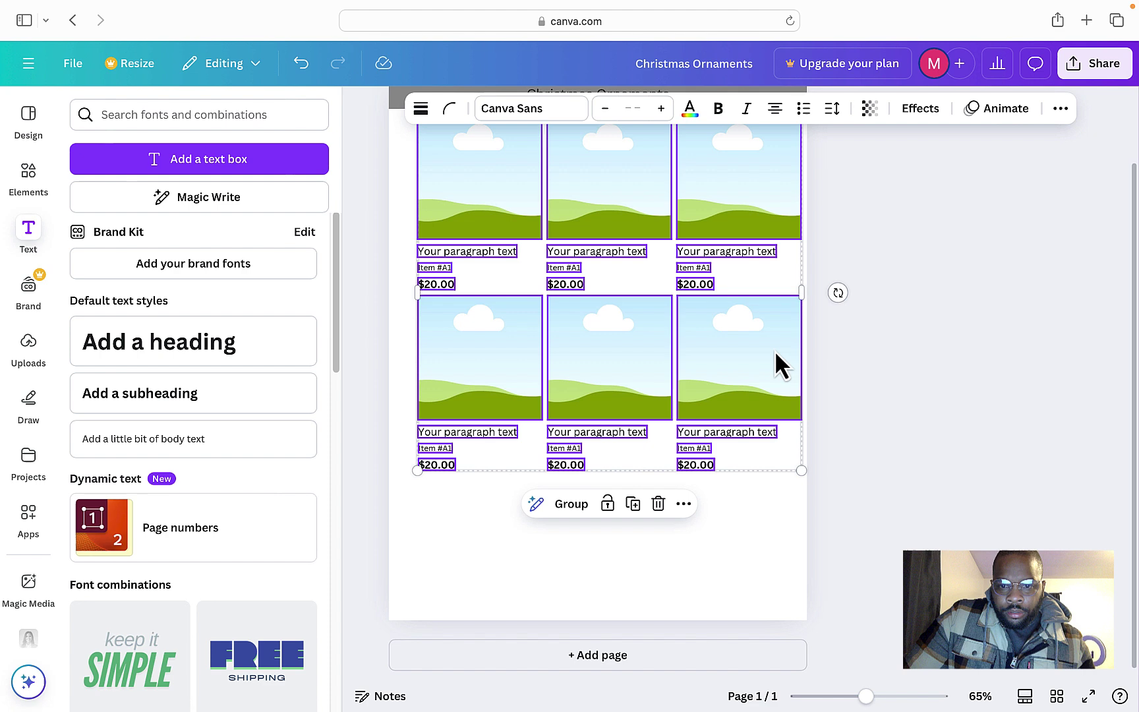
pyautogui.moveTo(745, 337)
pyautogui.mouseDown()
pyautogui.moveTo(723, 343)
pyautogui.moveTo(732, 354)
pyautogui.moveTo(730, 343)
pyautogui.mouseUp()
pyautogui.click(927, 370)
pyautogui.scroll(2, 923, 358)
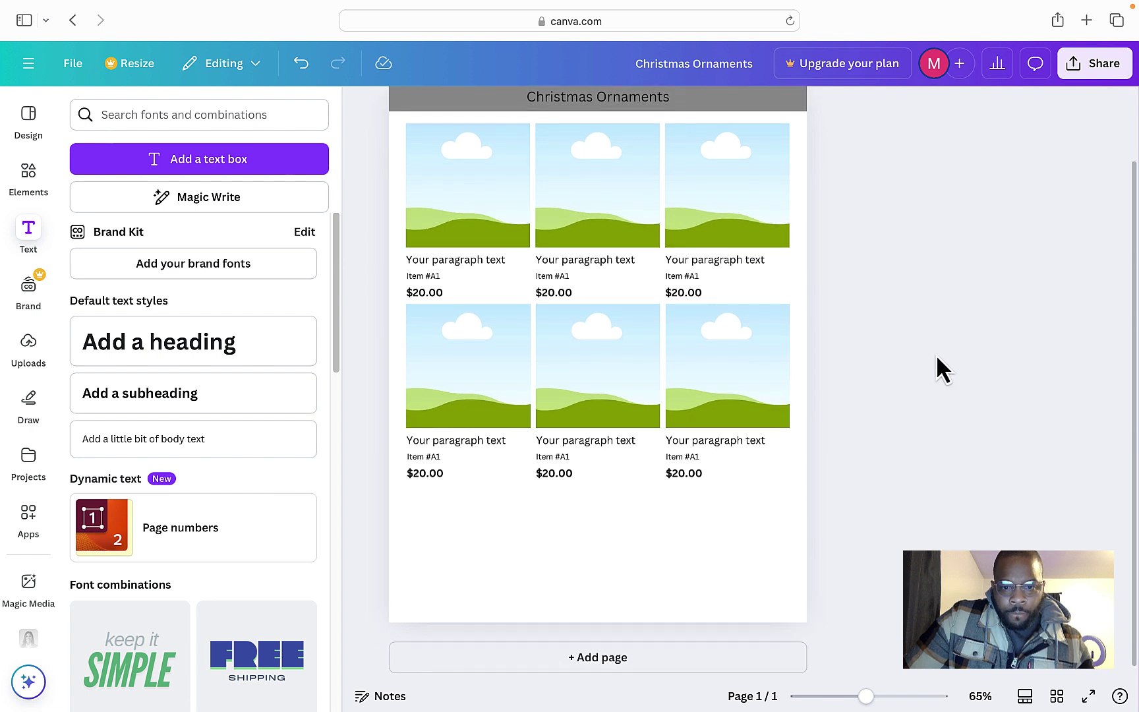
# Duplicate the bottom row of product cards and place the copy beneath it as a third row
pyautogui.moveTo(852, 495); pyautogui.dragTo(390, 346)
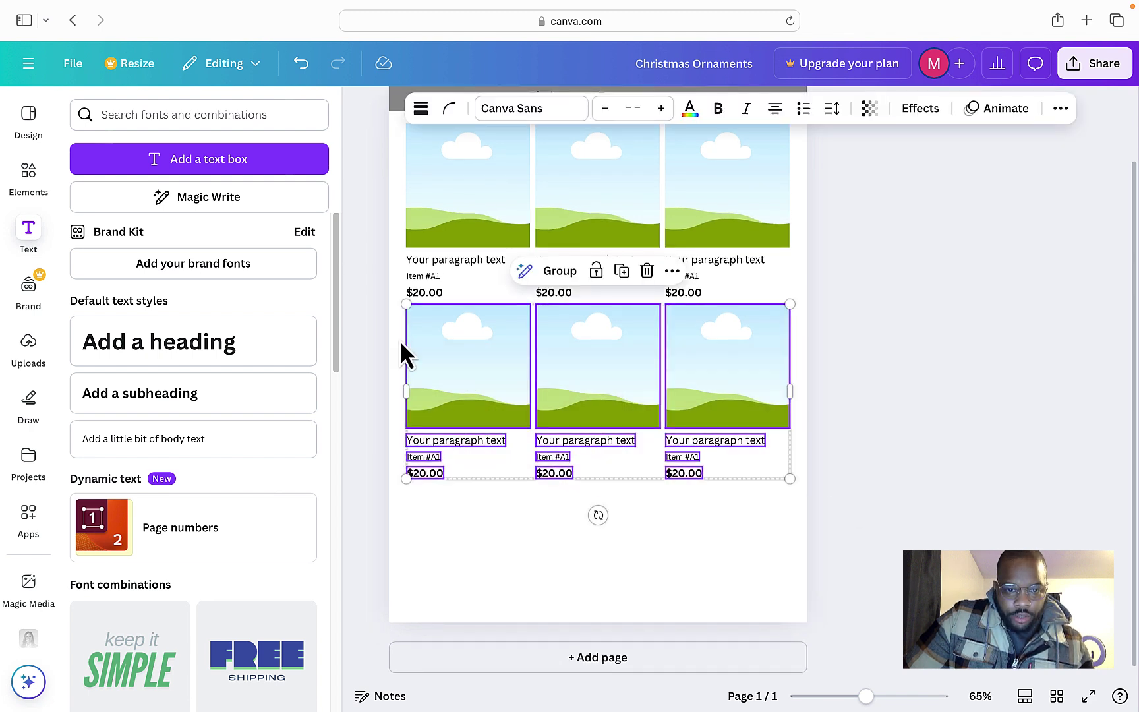
pyautogui.click(621, 271)
pyautogui.moveTo(619, 375); pyautogui.dragTo(610, 523)
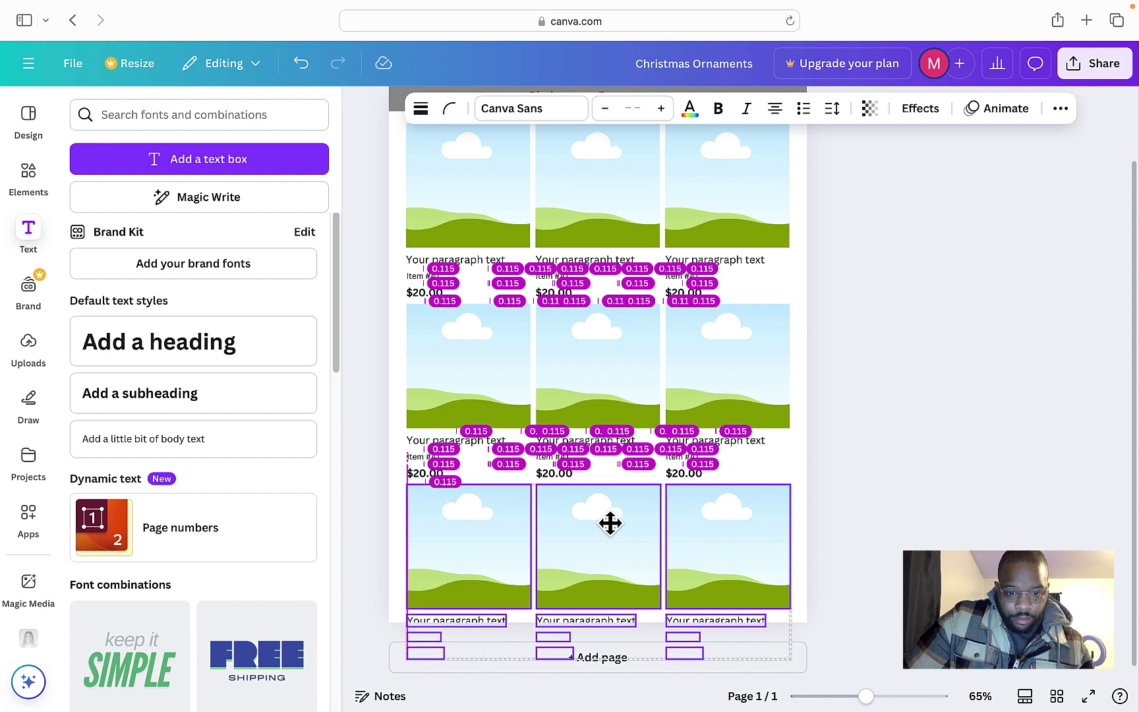
pyautogui.moveTo(610, 523); pyautogui.dragTo(611, 524)
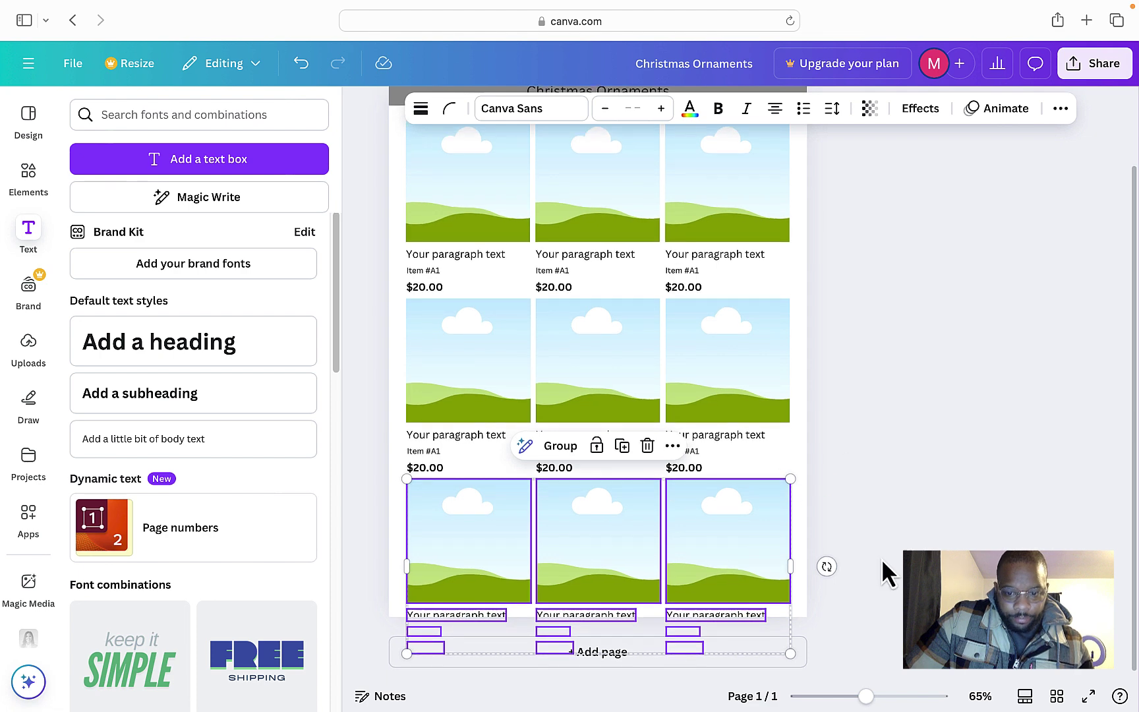
# Shrink the whole nine-card grid to fit below the header and shift it left to centre it
pyautogui.scroll(3, 894, 363)
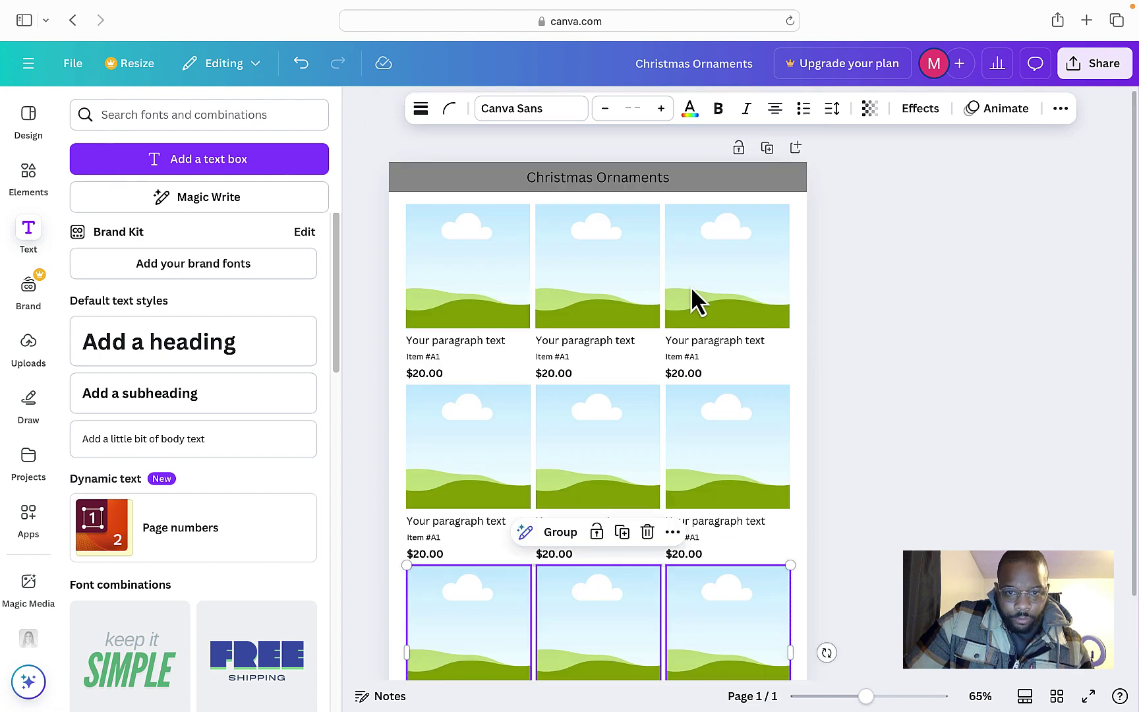
pyautogui.moveTo(370, 202); pyautogui.dragTo(865, 679)
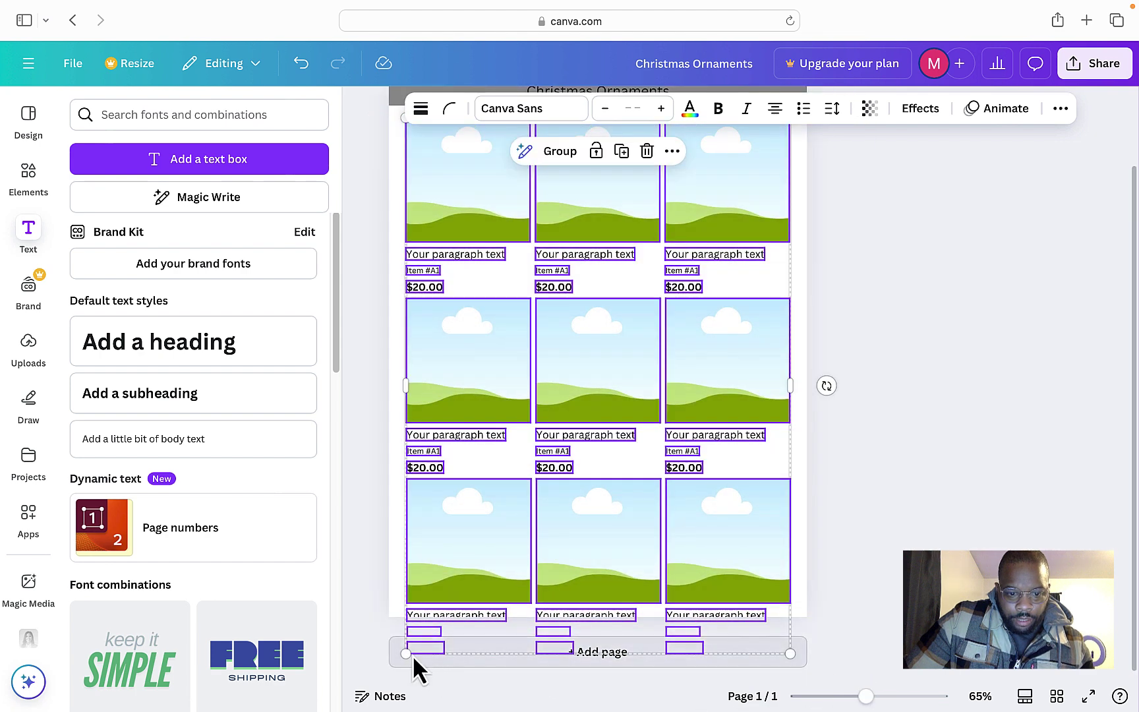
pyautogui.moveTo(406, 655); pyautogui.dragTo(423, 611)
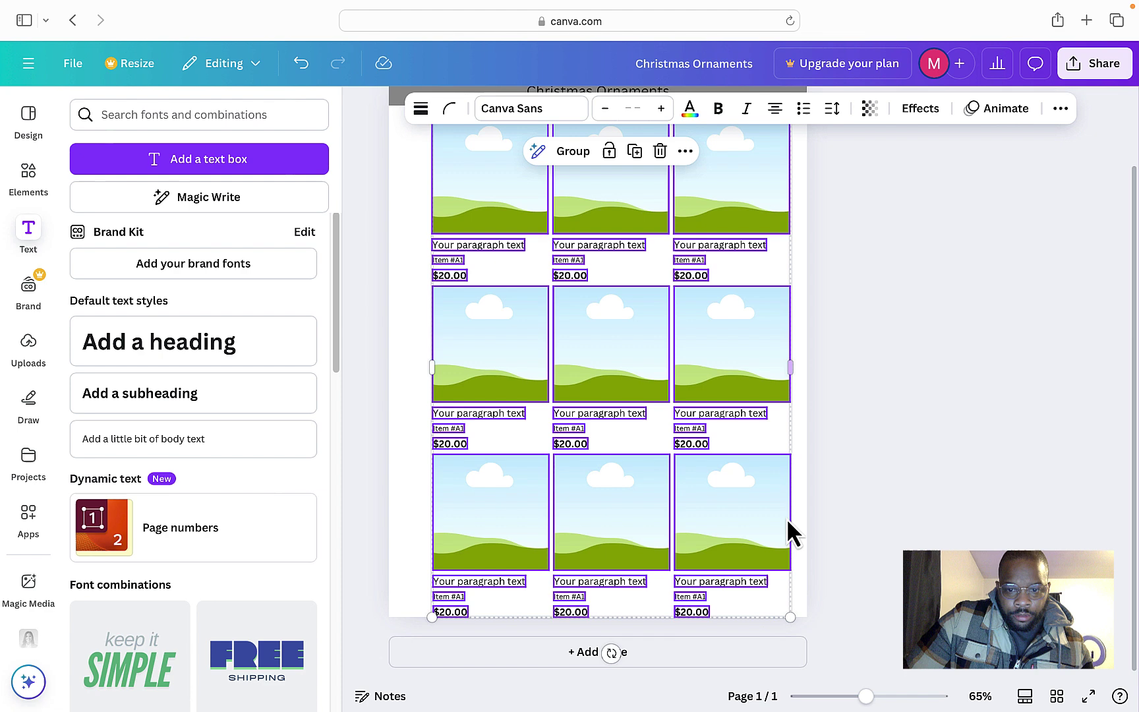
pyautogui.moveTo(743, 505)
pyautogui.mouseDown()
pyautogui.moveTo(718, 504)
pyautogui.moveTo(728, 502)
pyautogui.mouseUp()
pyautogui.click(918, 491)
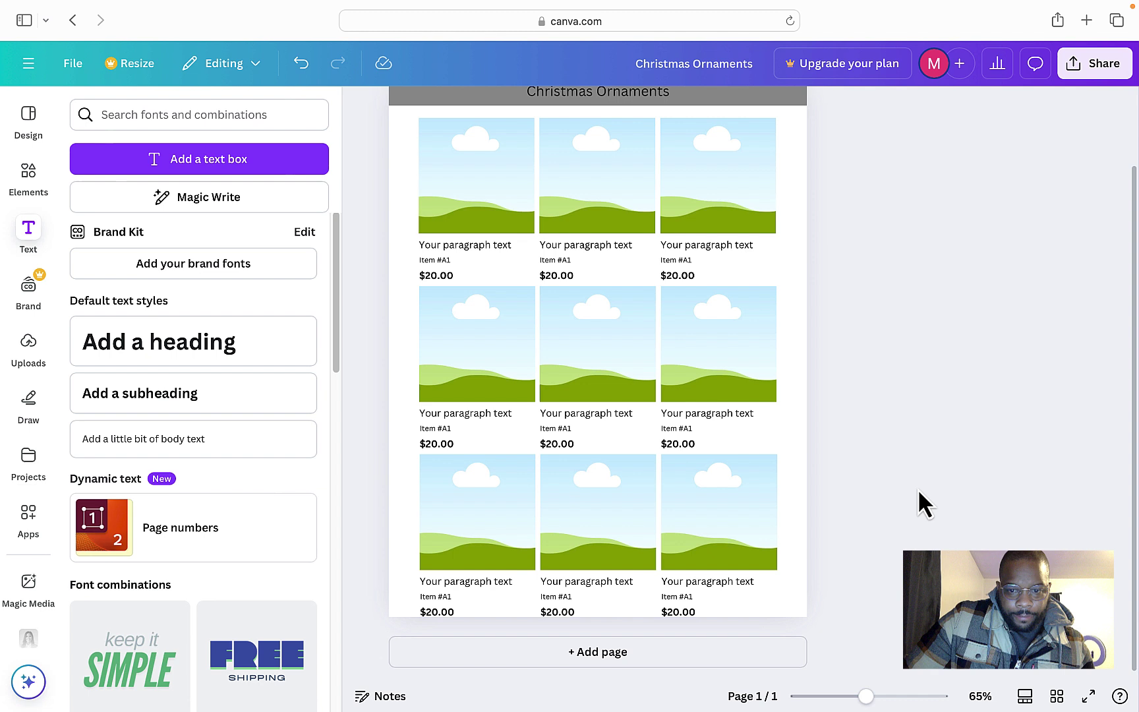
pyautogui.scroll(3, 835, 468)
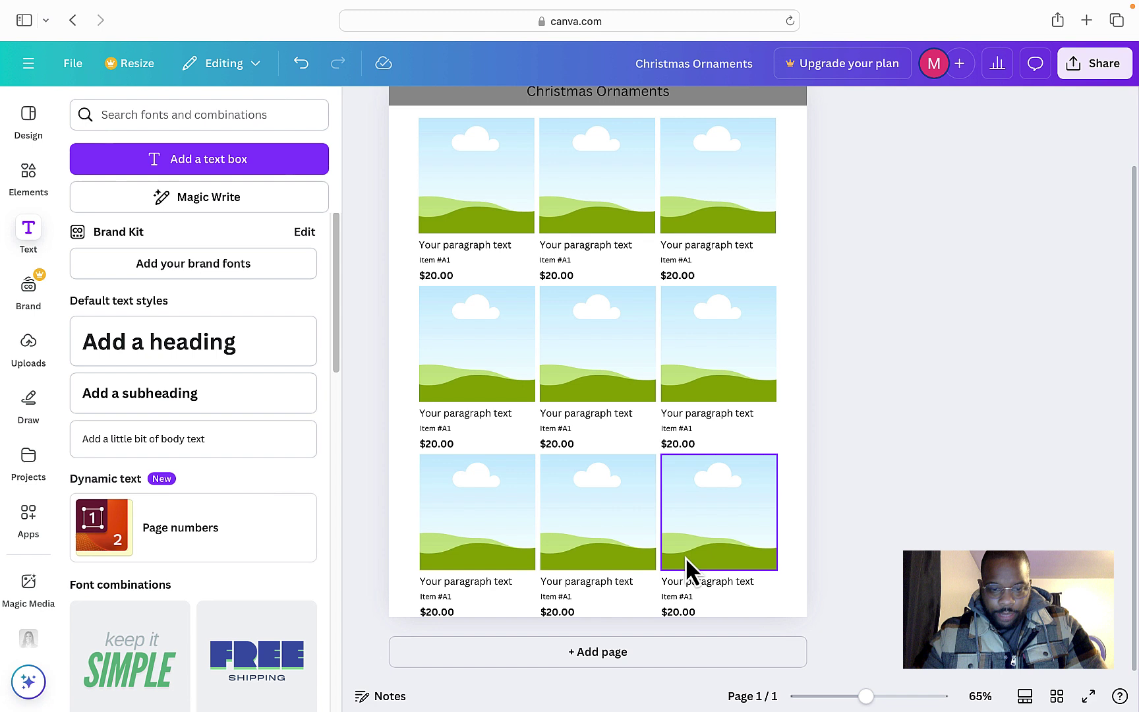
pyautogui.scroll(2, 759, 438)
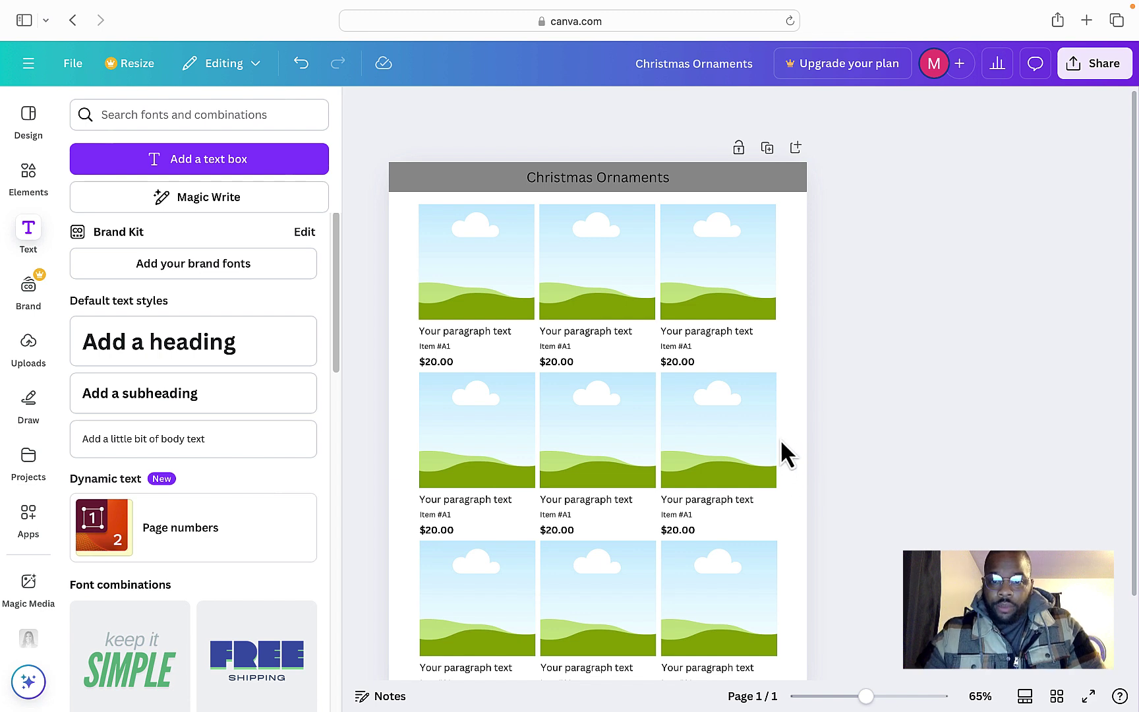
pyautogui.scroll(-2, 784, 453)
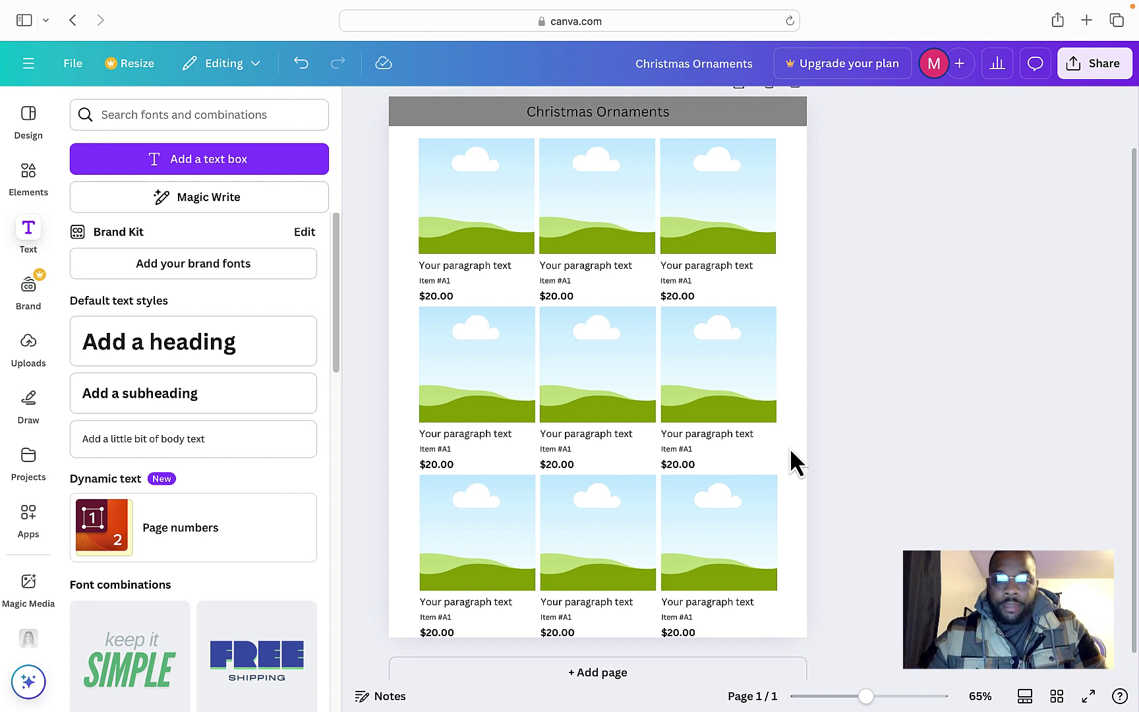
pyautogui.scroll(-1, 786, 458)
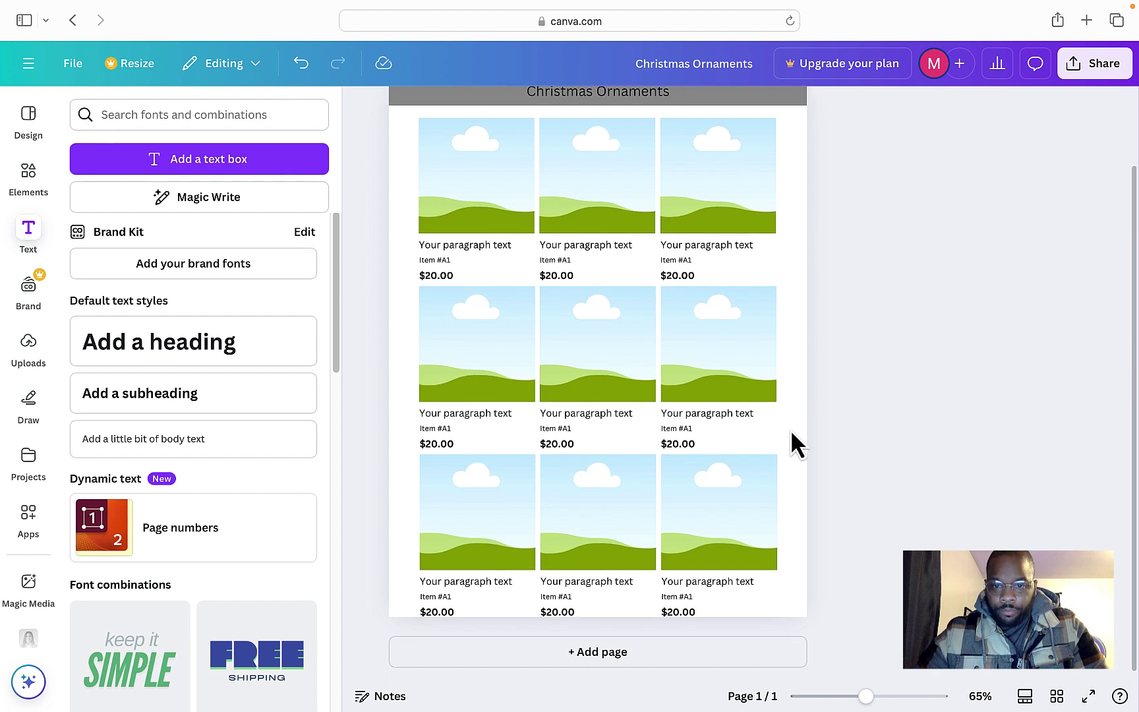
pyautogui.scroll(4, 790, 429)
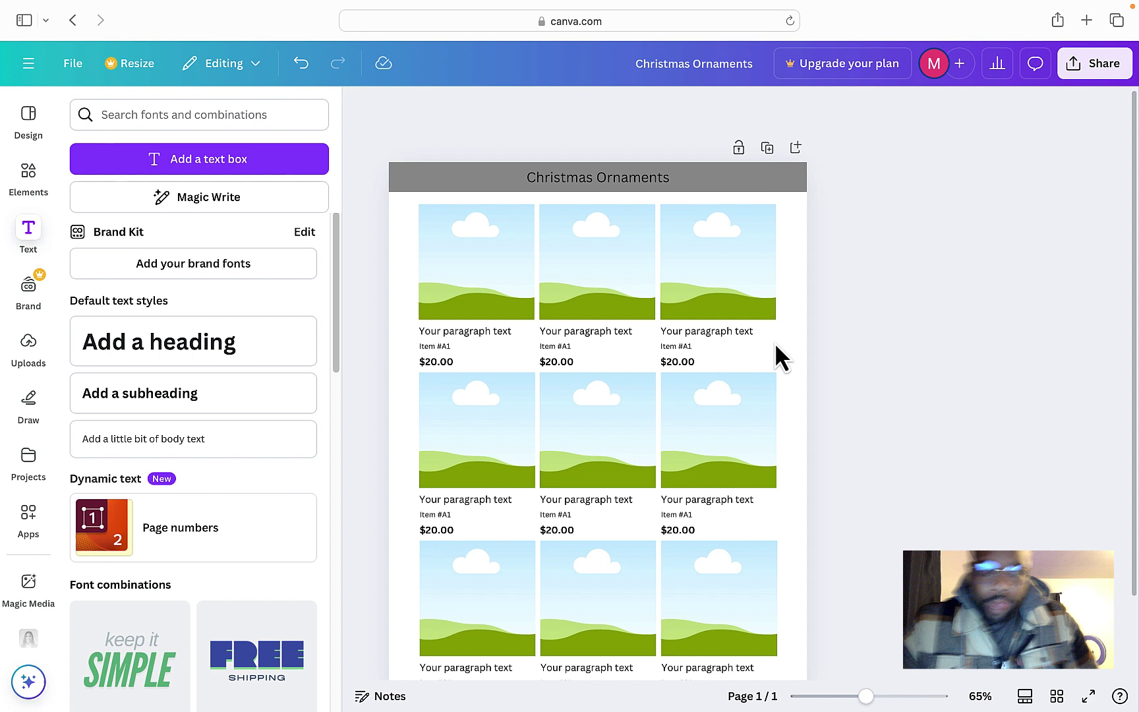